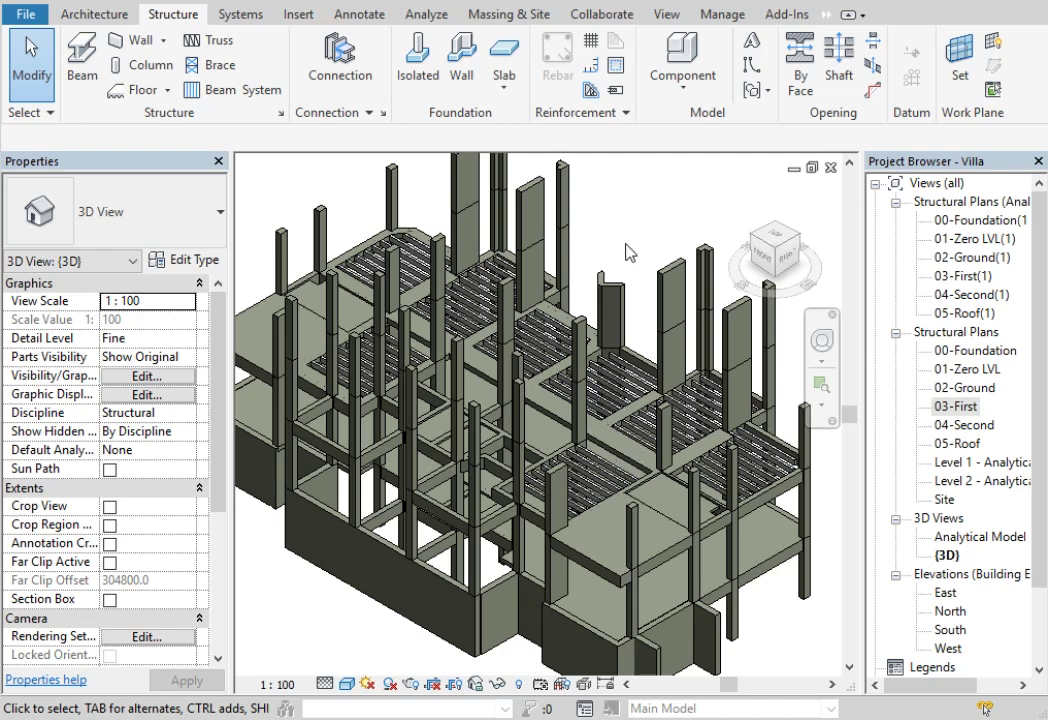
Select every Rib 12x27 joist instance in the entire project.
{"action": "scroll", "coordinate": [620, 393], "scroll_direction": "up", "scroll_amount": 2}
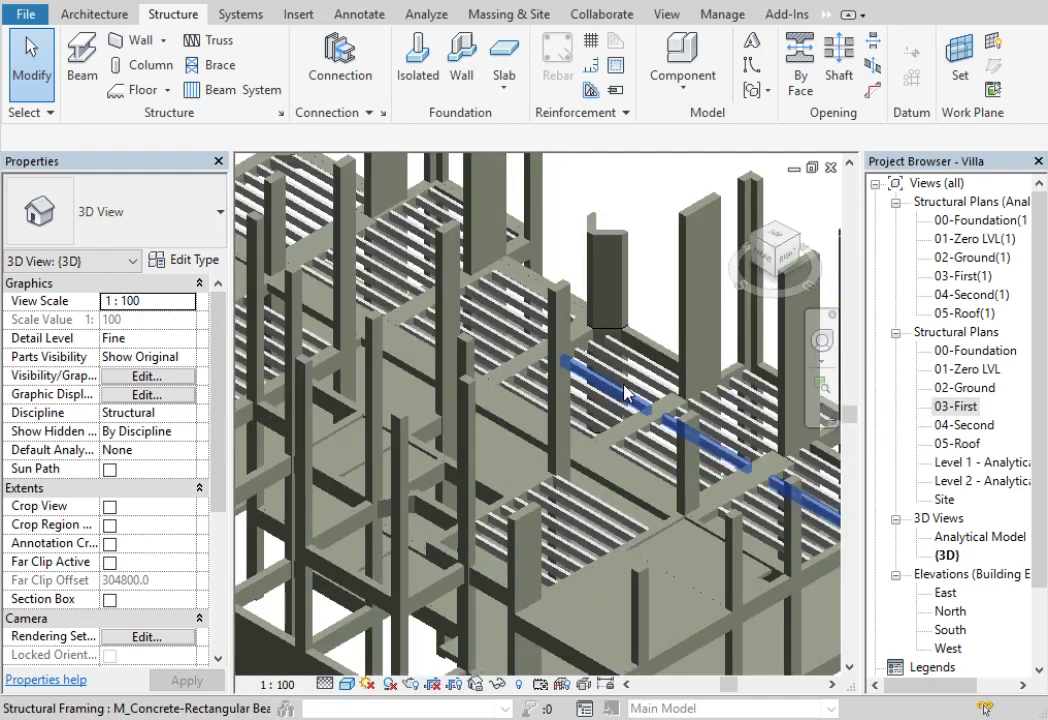
{"action": "scroll", "coordinate": [650, 370], "scroll_direction": "up", "scroll_amount": 2}
{"action": "scroll", "coordinate": [655, 366], "scroll_direction": "up", "scroll_amount": 1}
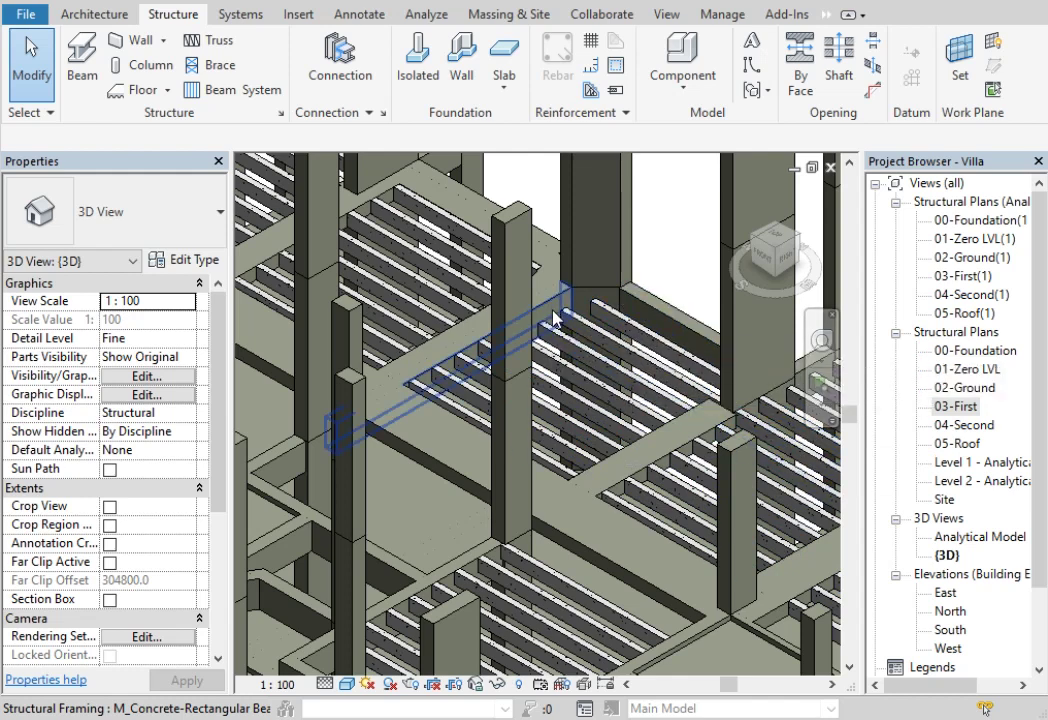
{"action": "left_click", "coordinate": [597, 340]}
{"action": "right_click", "coordinate": [597, 340]}
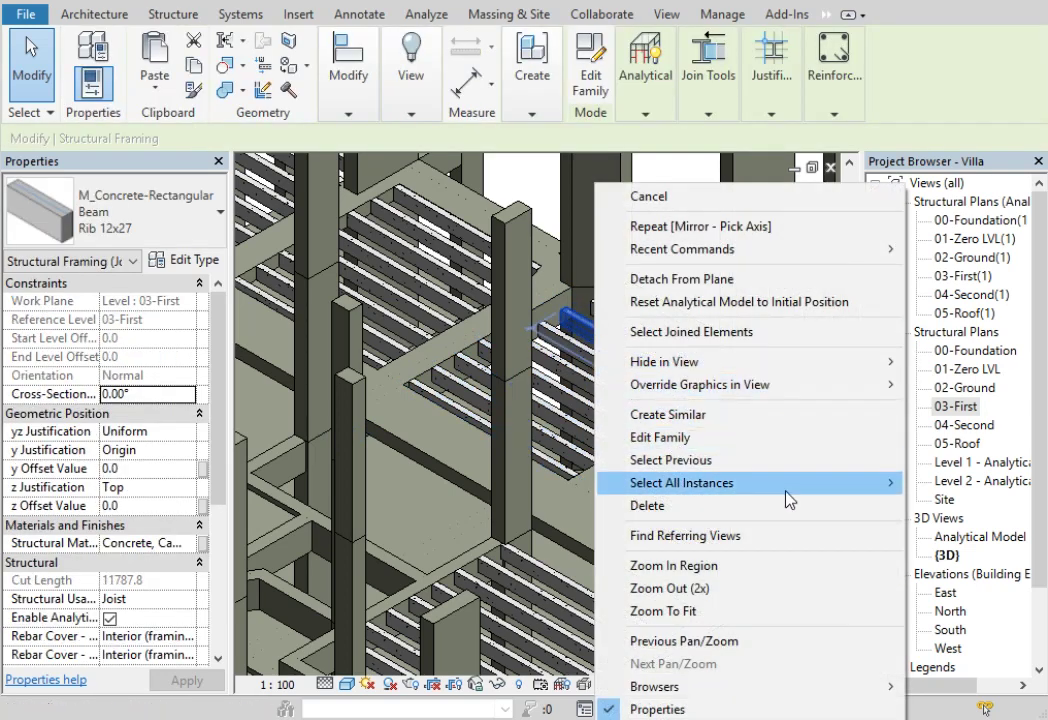
{"action": "mouse_move", "coordinate": [700, 483]}
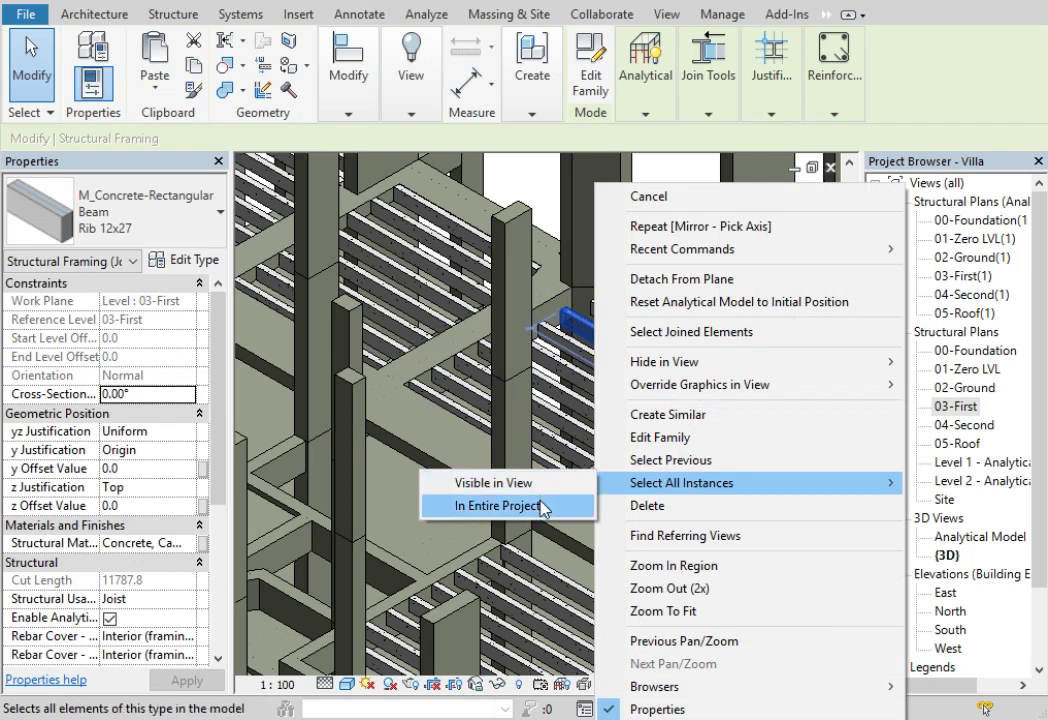
{"action": "left_click", "coordinate": [541, 507]}
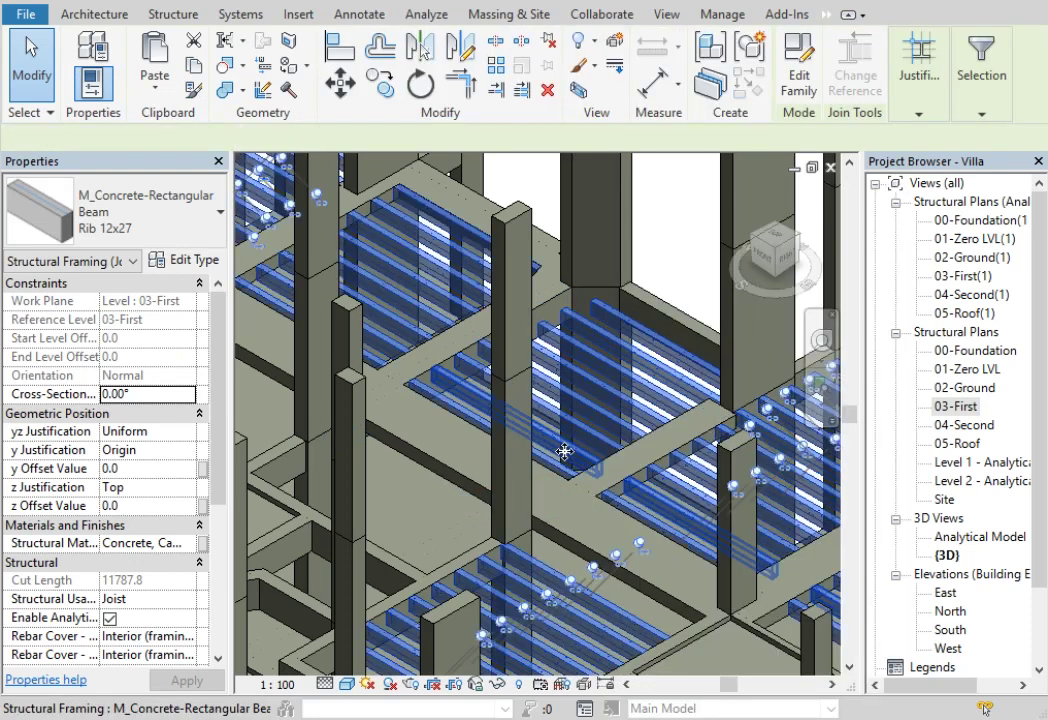
Set the selected joists' structural material to Conc RC, then clear the selection.
{"action": "left_click", "coordinate": [190, 552]}
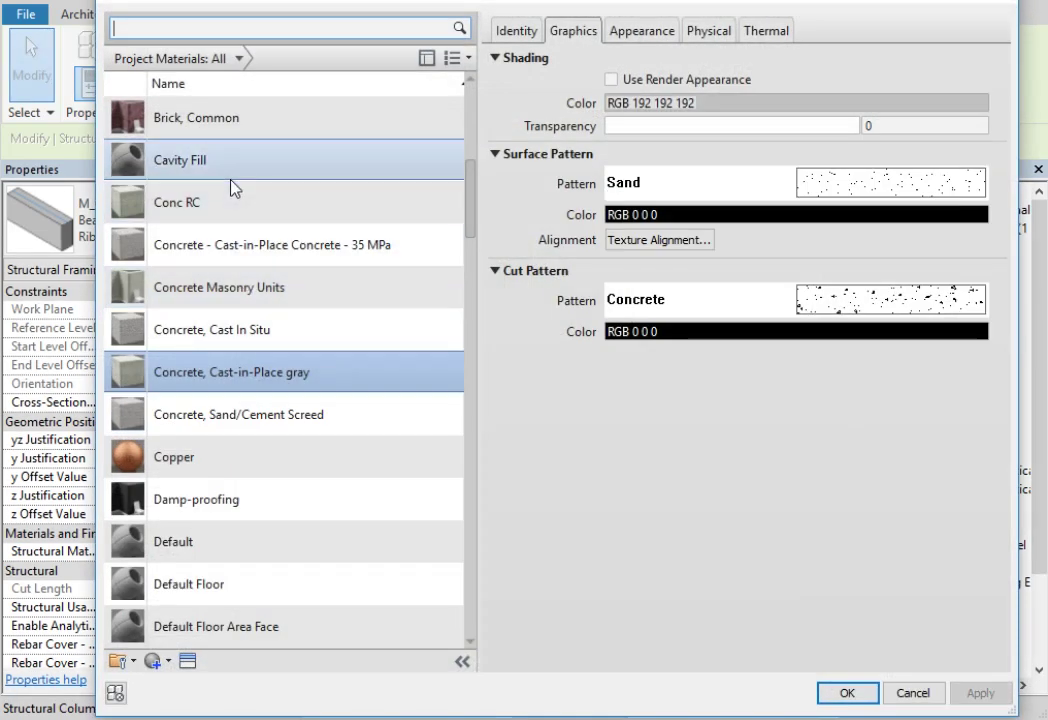
{"action": "left_click", "coordinate": [200, 195]}
{"action": "left_click", "coordinate": [847, 693]}
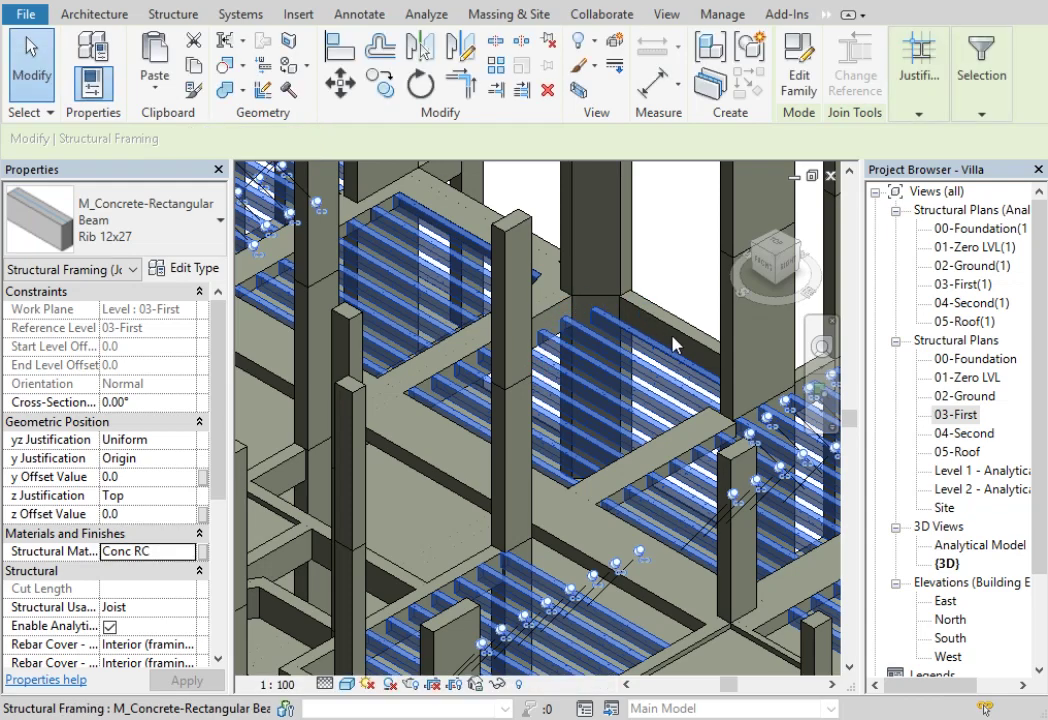
{"action": "left_click", "coordinate": [685, 271]}
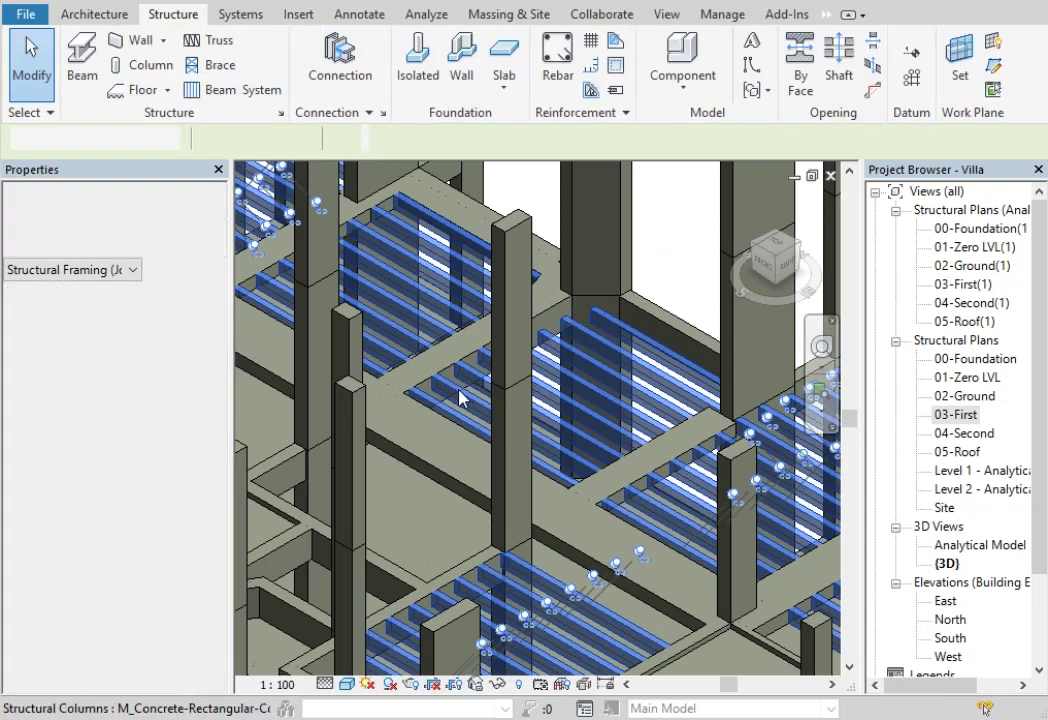
Open the 03-First structural plan and begin a new Structure Floor sketch on it.
{"action": "scroll", "coordinate": [440, 383], "scroll_direction": "up", "scroll_amount": 3}
{"action": "scroll", "coordinate": [440, 383], "scroll_direction": "up", "scroll_amount": 2}
{"action": "scroll", "coordinate": [433, 465], "scroll_direction": "up", "scroll_amount": 2}
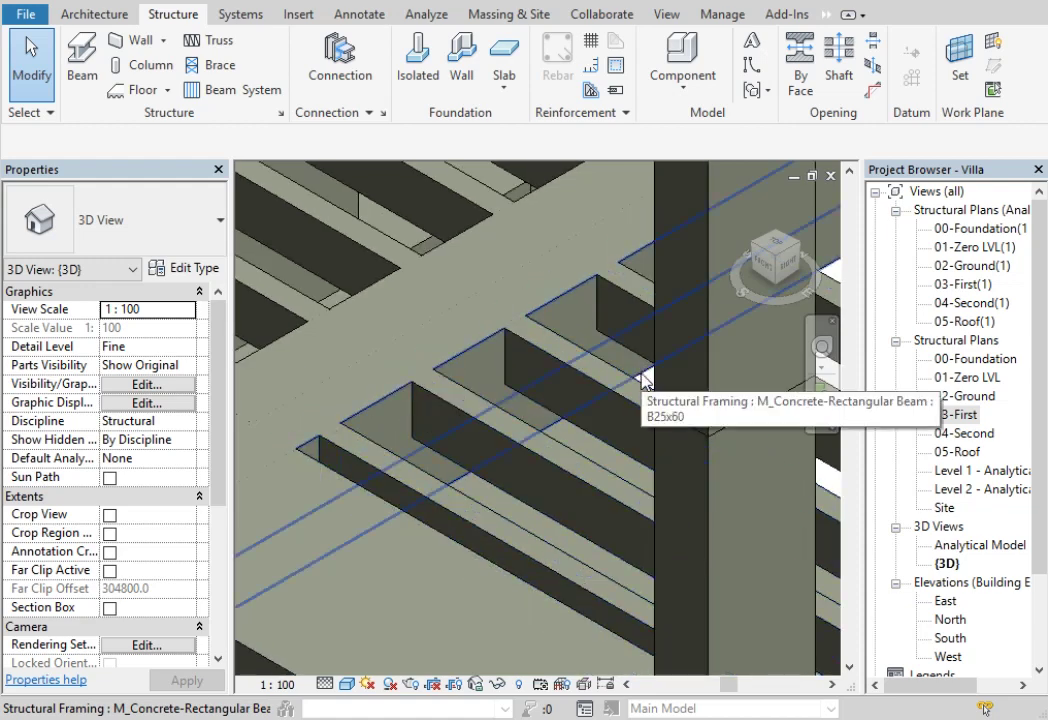
{"action": "scroll", "coordinate": [586, 426], "scroll_direction": "down", "scroll_amount": 2}
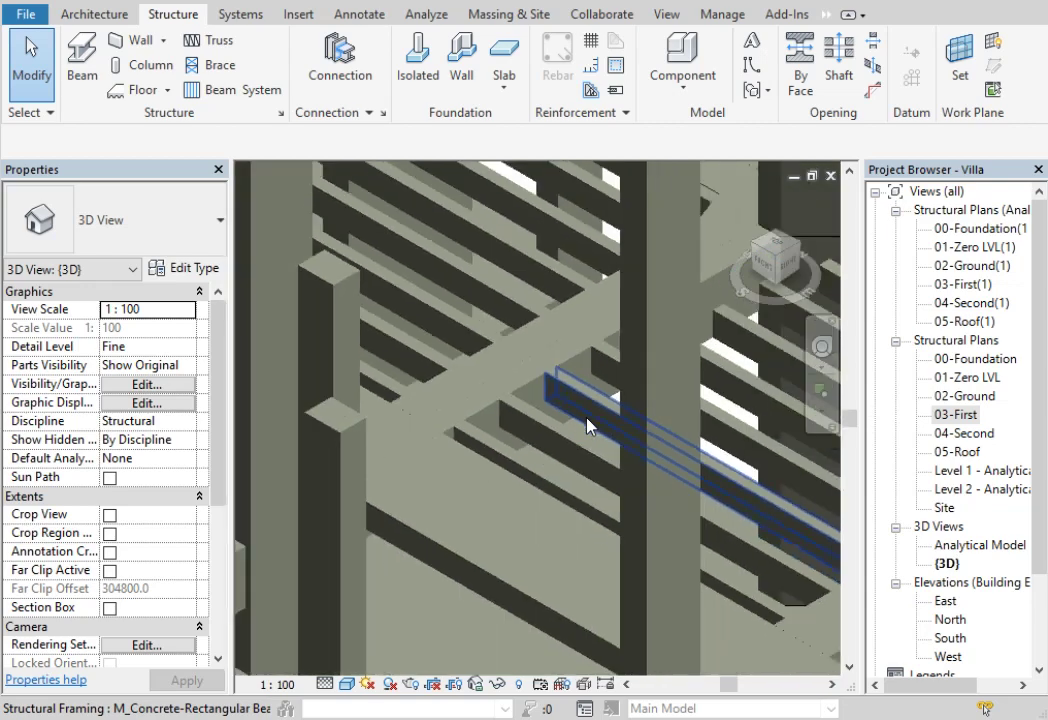
{"action": "scroll", "coordinate": [586, 426], "scroll_direction": "down", "scroll_amount": 2}
{"action": "scroll", "coordinate": [586, 426], "scroll_direction": "down", "scroll_amount": 5}
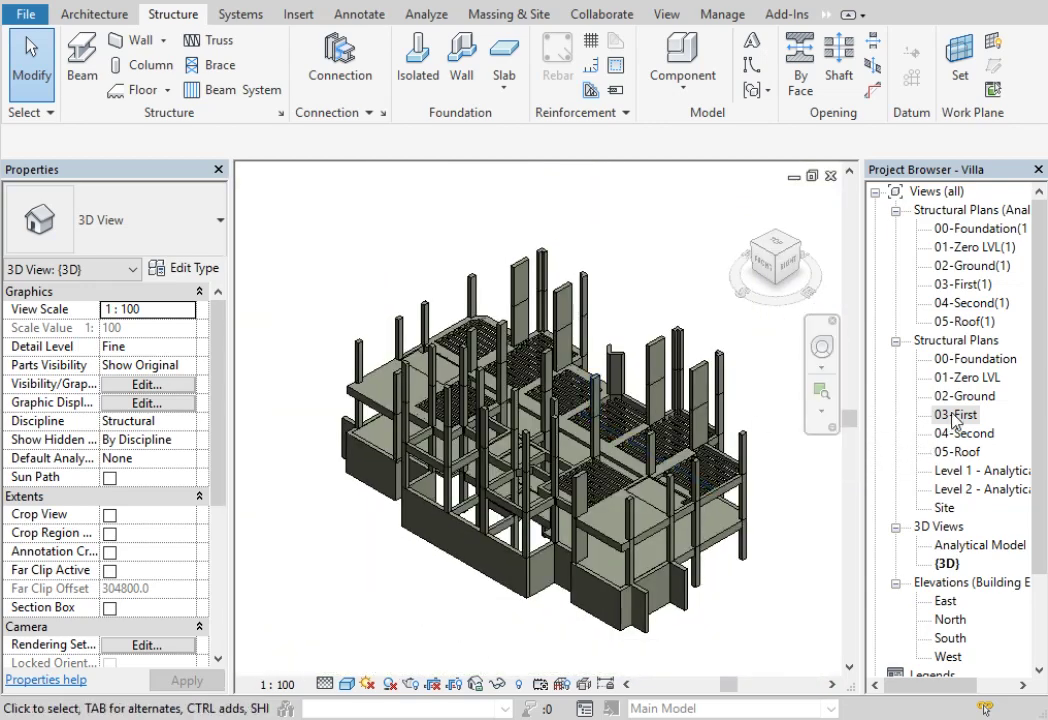
{"action": "double_click", "coordinate": [957, 414]}
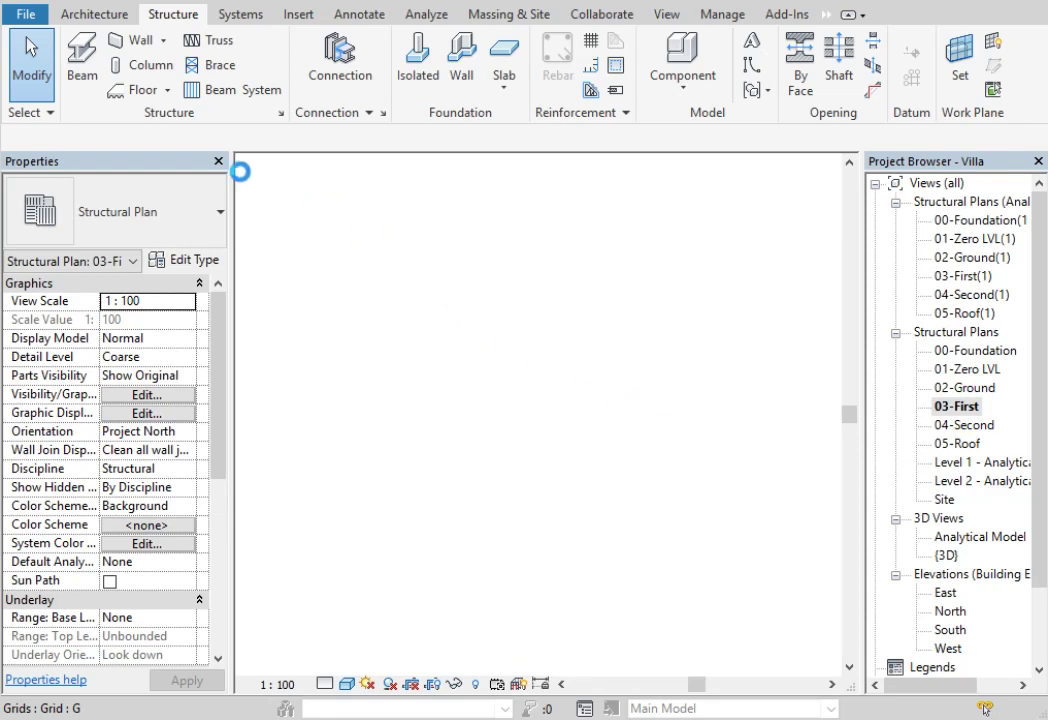
{"action": "left_click", "coordinate": [137, 92]}
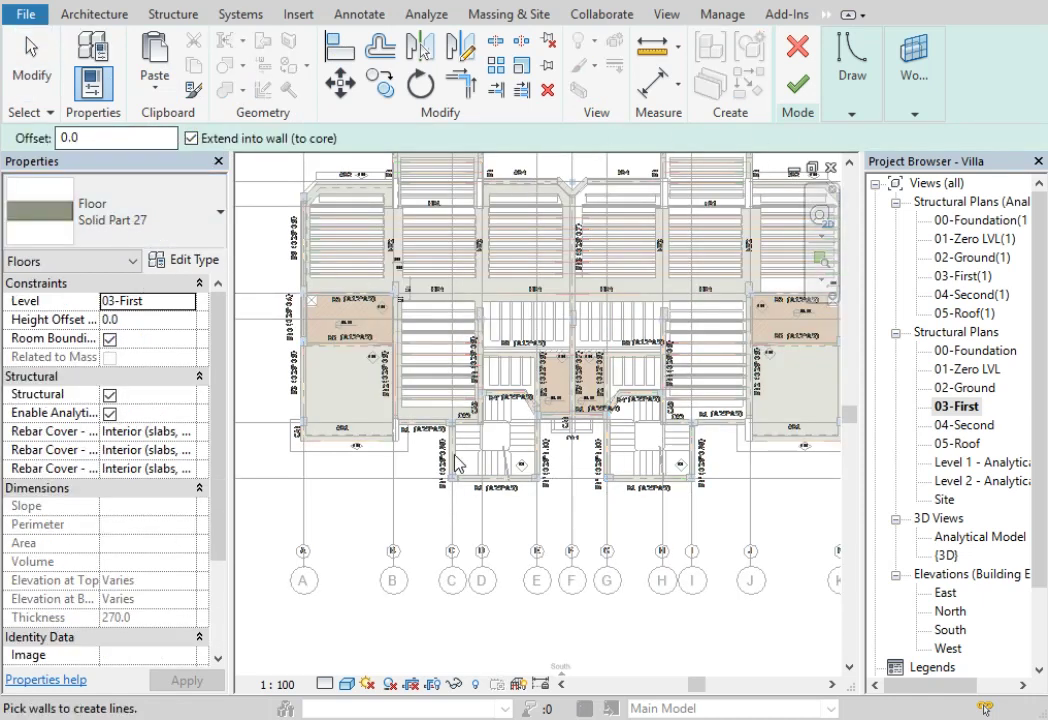
Duplicate the floor type as S7 with a 70.0-thick structure layer and apply it.
{"action": "left_click", "coordinate": [188, 262]}
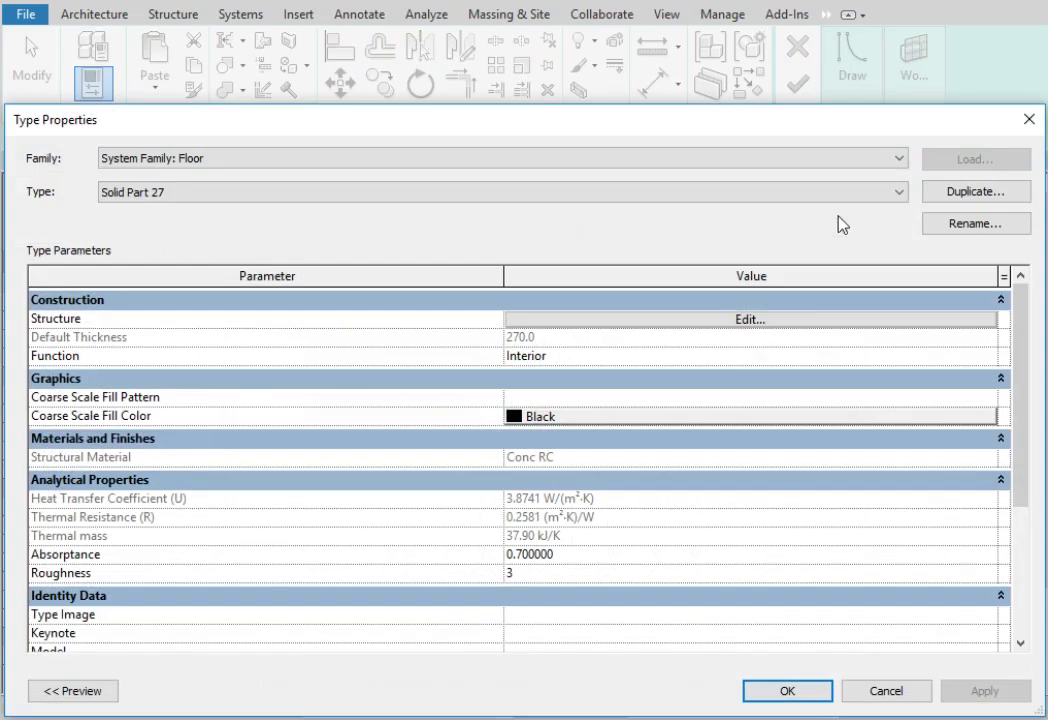
{"action": "left_click", "coordinate": [932, 186]}
{"action": "type", "text": "S7"}
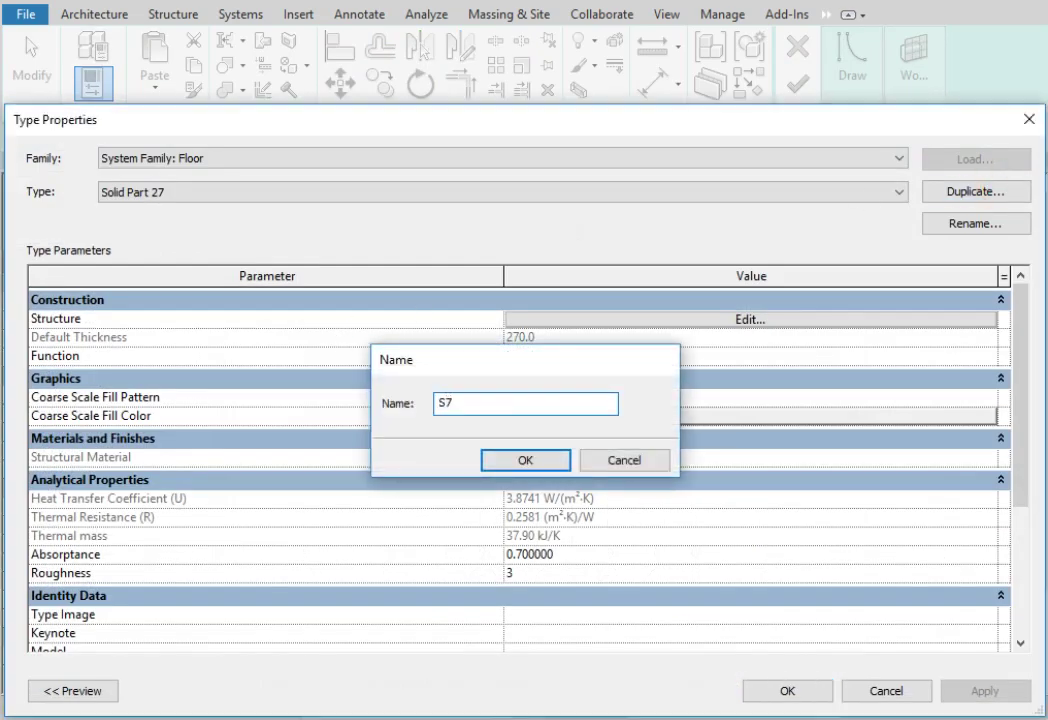
{"action": "key", "text": "Return"}
{"action": "left_click", "coordinate": [735, 320]}
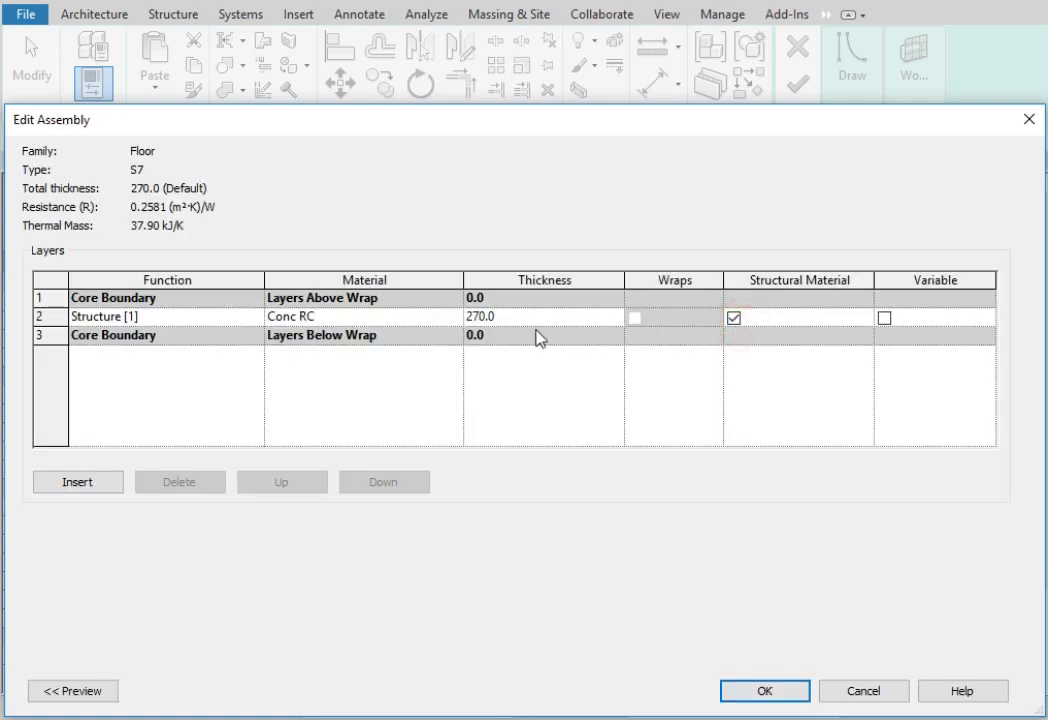
{"action": "left_click", "coordinate": [536, 321]}
{"action": "type", "text": "0"}
{"action": "key", "text": "Tab"}
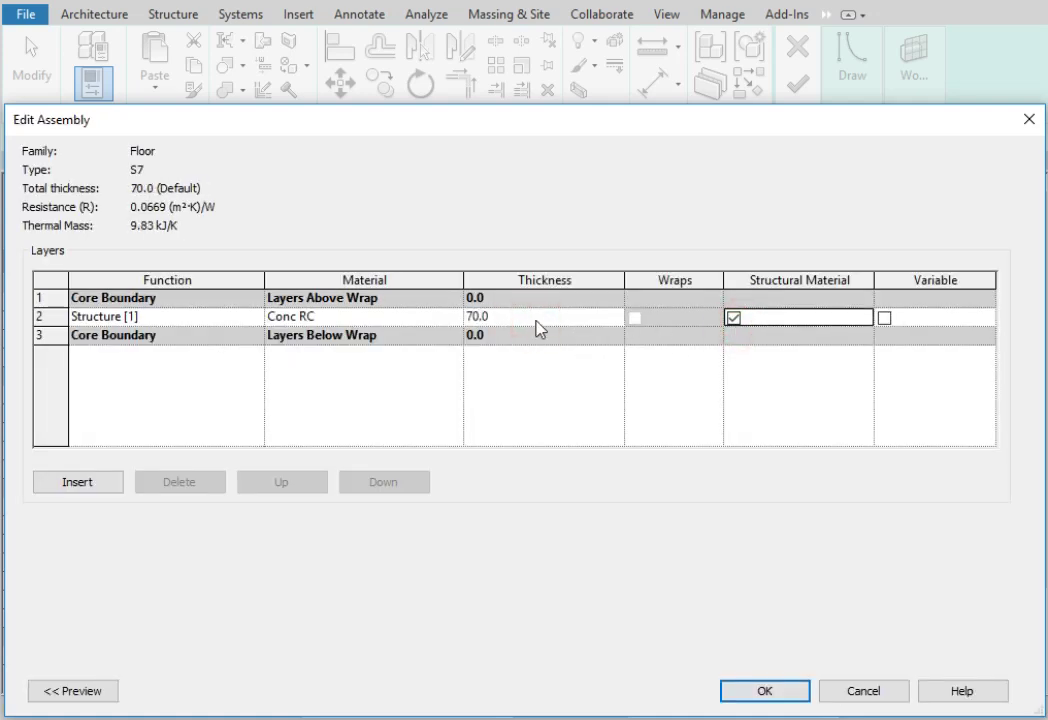
{"action": "left_click", "coordinate": [740, 691]}
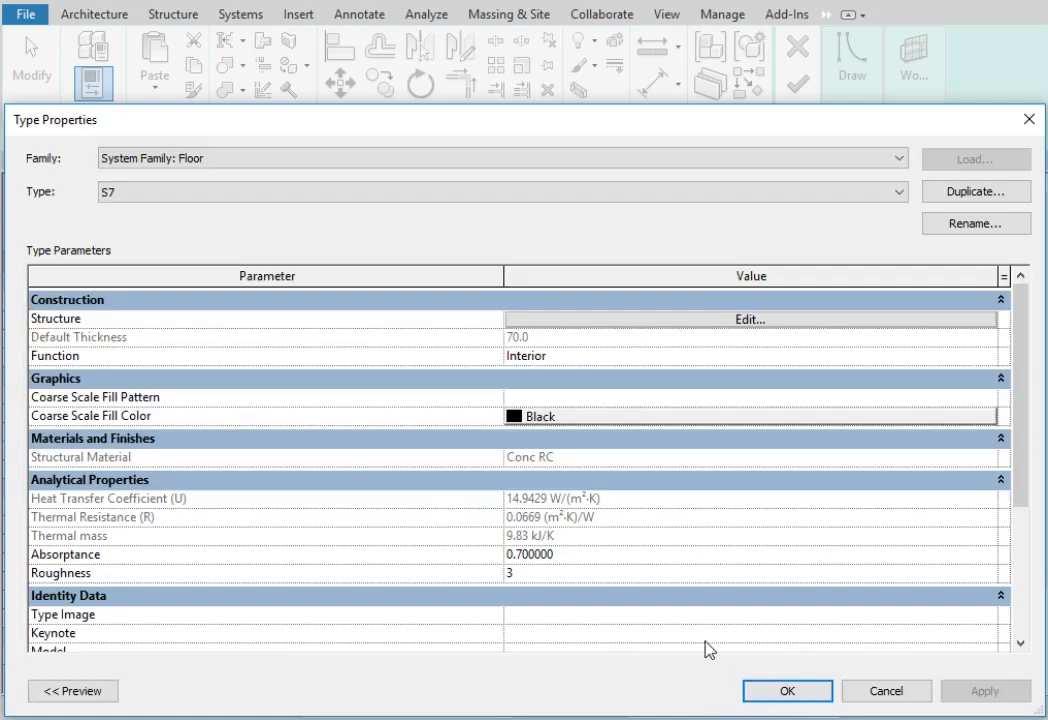
{"action": "left_click", "coordinate": [776, 692]}
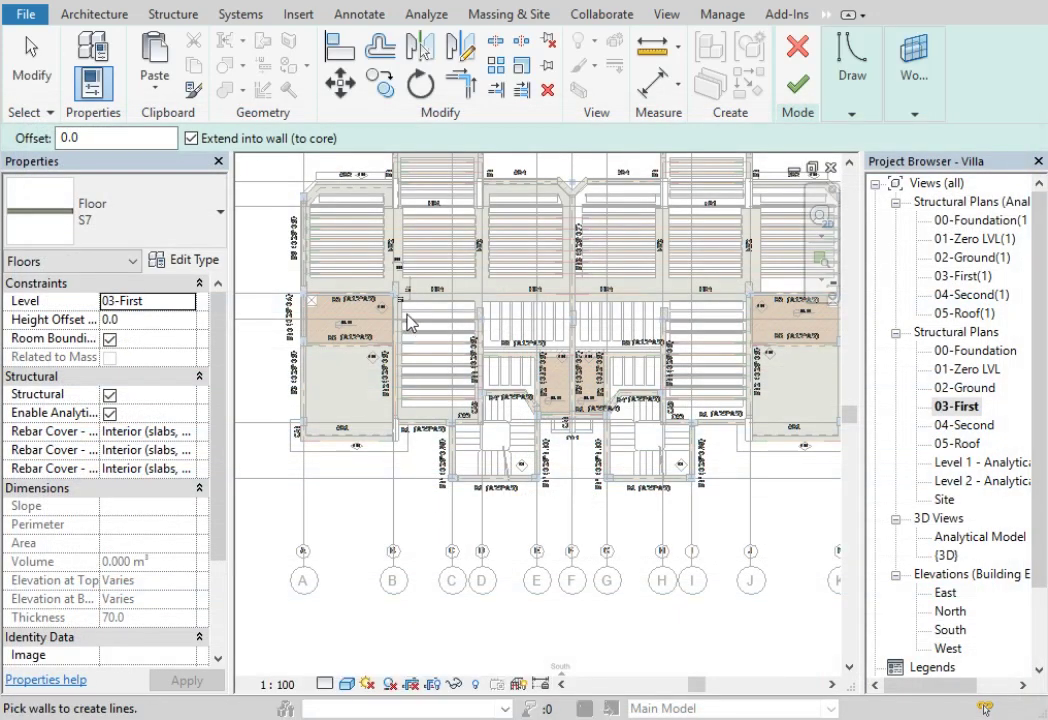
Draw a rectangular boundary over the joist bay left of centre and finish the S7 slab.
{"action": "scroll", "coordinate": [440, 316], "scroll_direction": "up", "scroll_amount": 1}
{"action": "scroll", "coordinate": [440, 316], "scroll_direction": "up", "scroll_amount": 2}
{"action": "scroll", "coordinate": [440, 316], "scroll_direction": "up", "scroll_amount": 2}
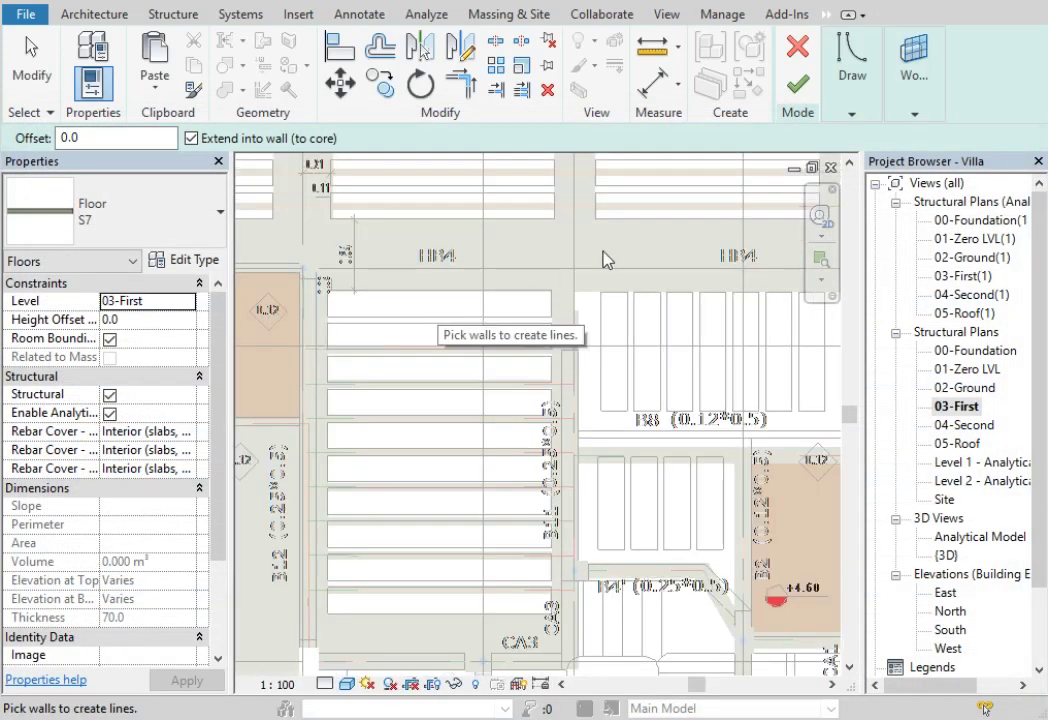
{"action": "left_click", "coordinate": [872, 112]}
{"action": "left_click", "coordinate": [945, 139]}
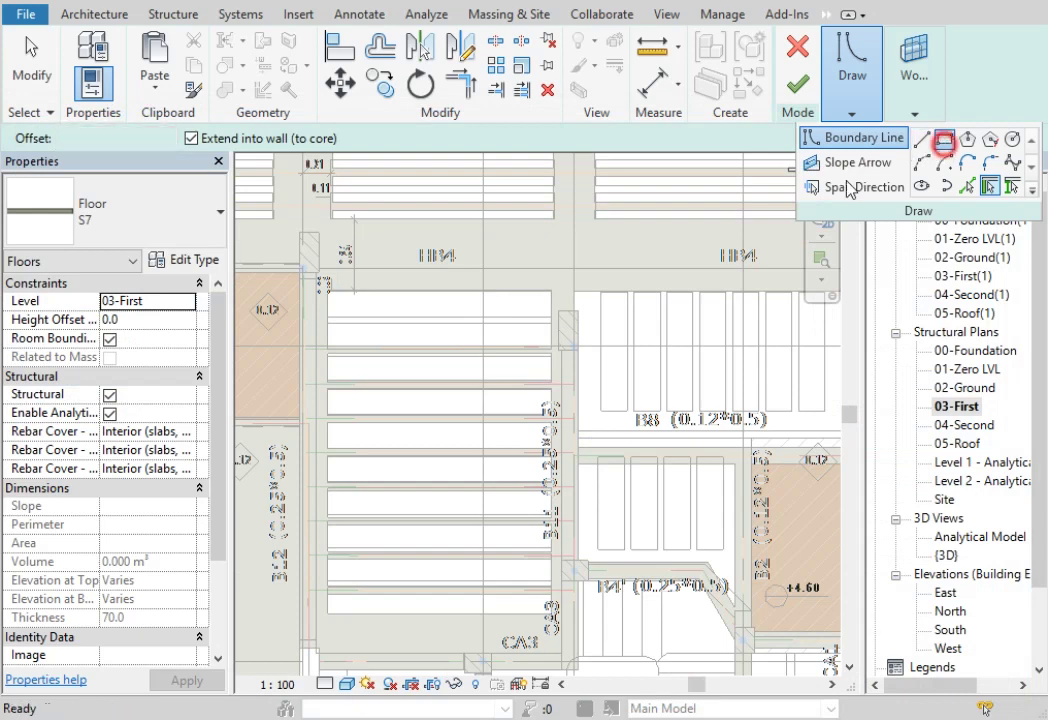
{"action": "left_click", "coordinate": [328, 291]}
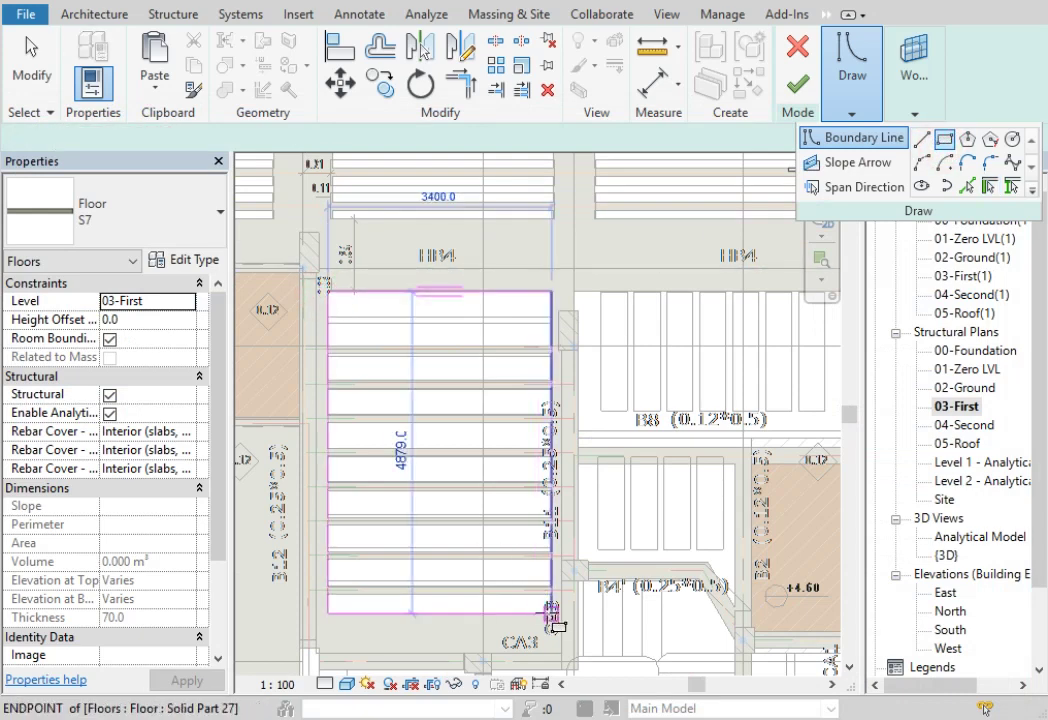
{"action": "left_click", "coordinate": [549, 612]}
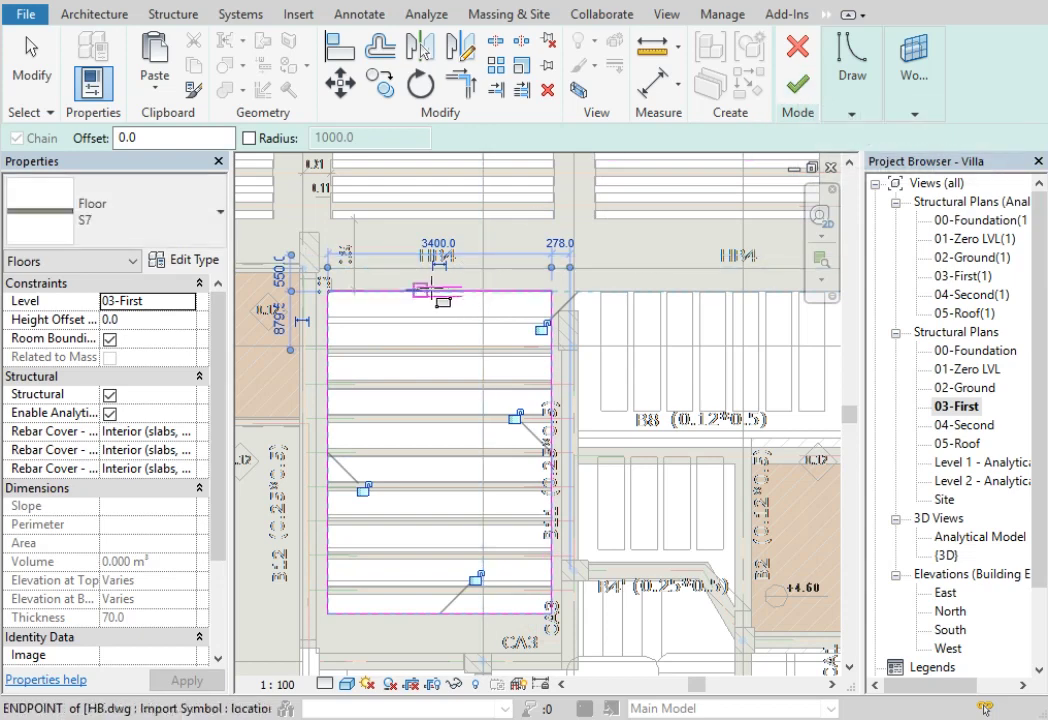
{"action": "left_click", "coordinate": [798, 84]}
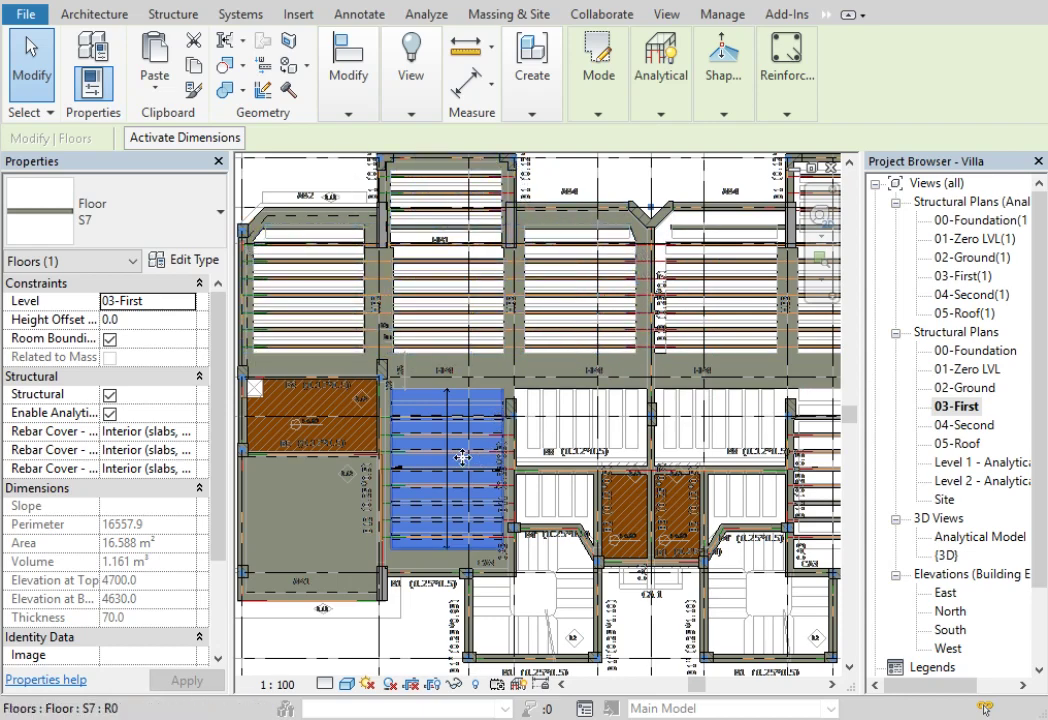
Clear the S7 floor and span direction selections on the 03-First plan.
{"action": "scroll", "coordinate": [462, 457], "scroll_direction": "up", "scroll_amount": 2}
{"action": "scroll", "coordinate": [450, 457], "scroll_direction": "up", "scroll_amount": 1}
{"action": "key", "text": "Escape"}
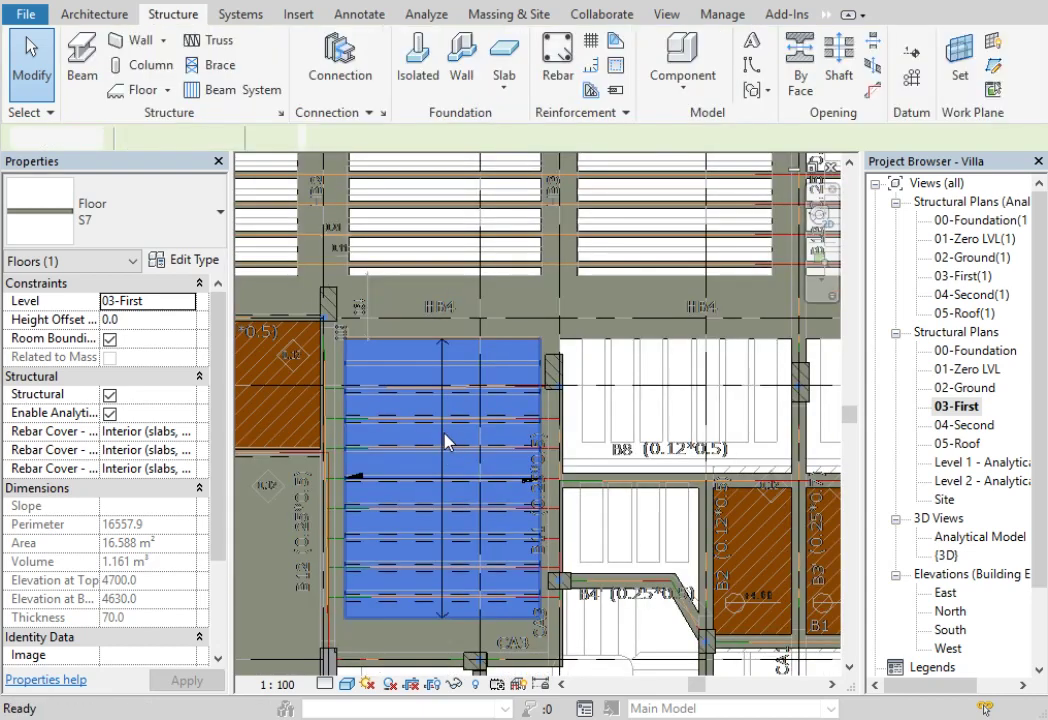
{"action": "left_click", "coordinate": [445, 443]}
{"action": "key", "text": "Escape"}
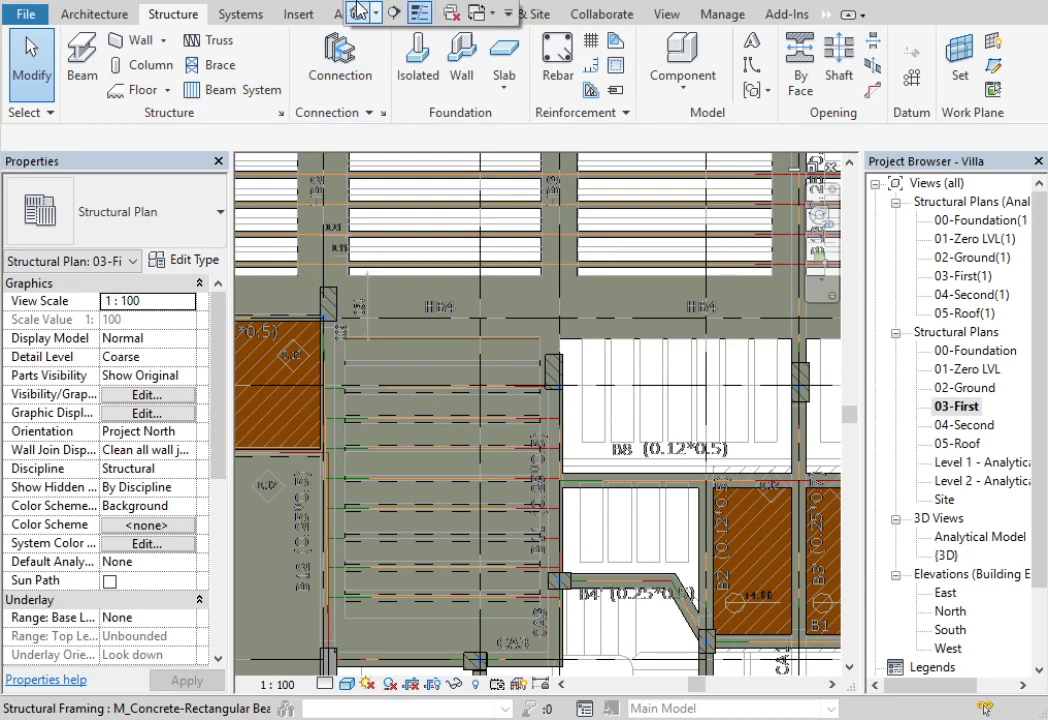
Switch to the {3D} view, zoom in, and bring up Visibility/Graphic Overrides.
{"action": "left_click", "coordinate": [370, 10]}
{"action": "scroll", "coordinate": [473, 393], "scroll_direction": "up", "scroll_amount": 3}
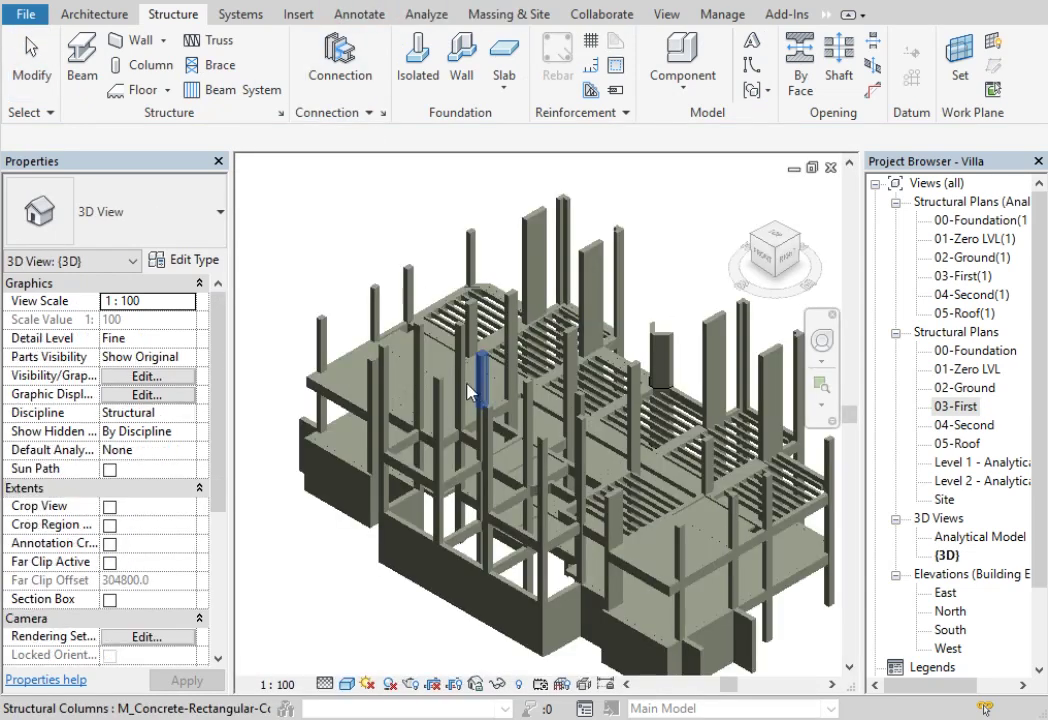
{"action": "scroll", "coordinate": [470, 393], "scroll_direction": "up", "scroll_amount": 3}
{"action": "scroll", "coordinate": [470, 437], "scroll_direction": "up", "scroll_amount": 2}
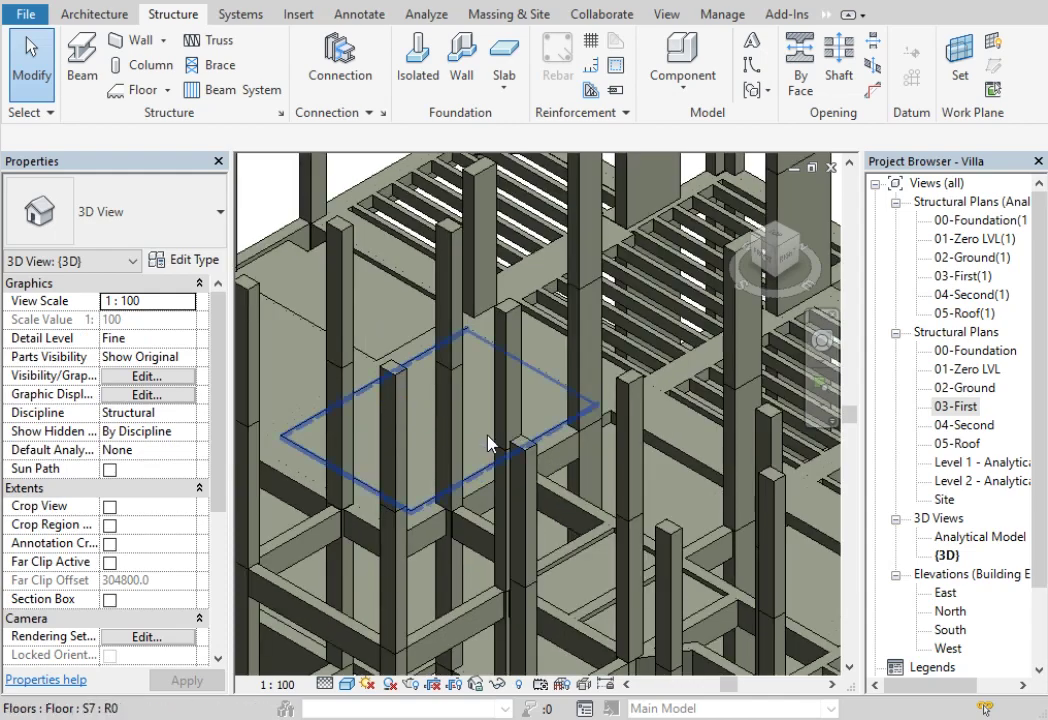
{"action": "key", "text": "v"}
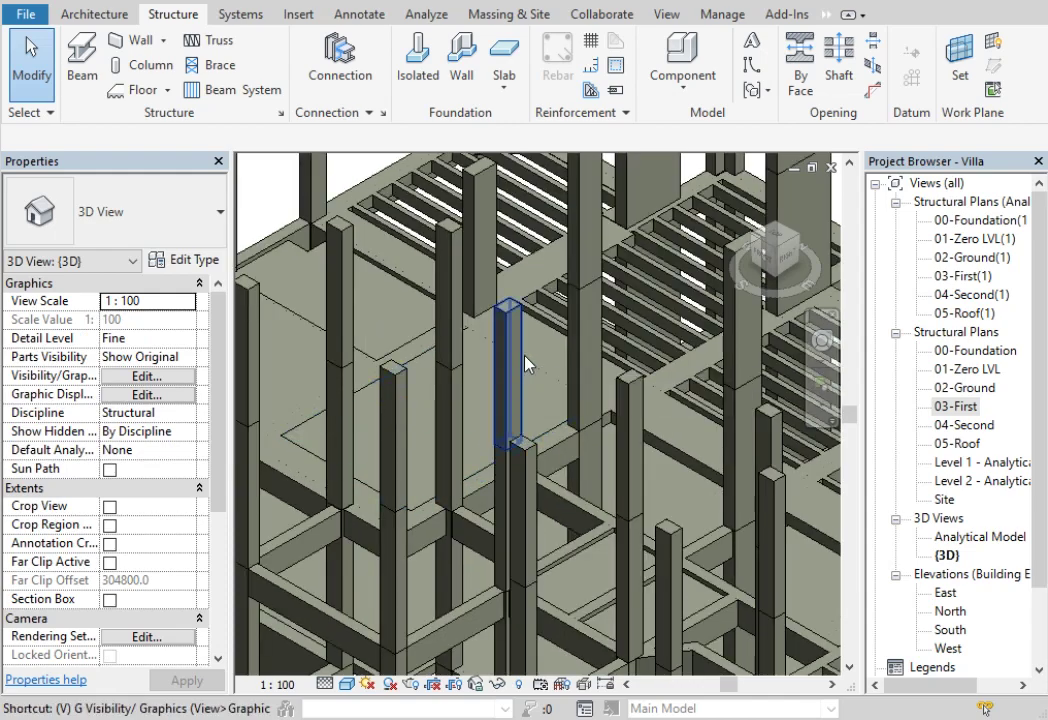
{"action": "key", "text": "v"}
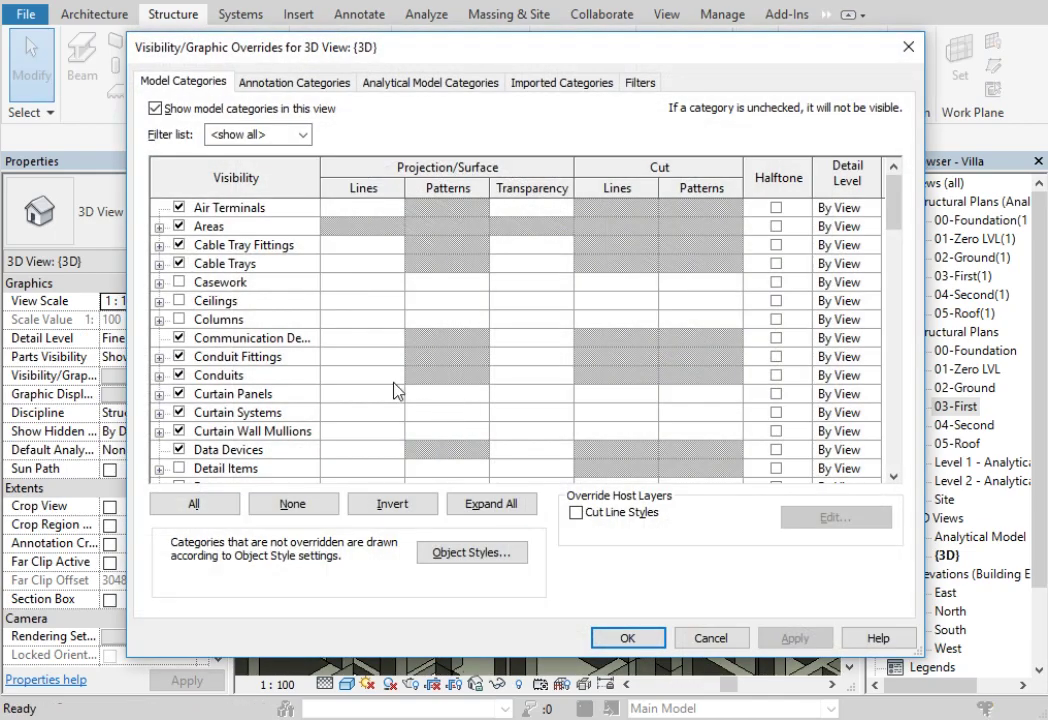
Give the Floors category an 84 surface transparency override in the {3D} view.
{"action": "left_click", "coordinate": [234, 376]}
{"action": "key", "text": "Page_Down"}
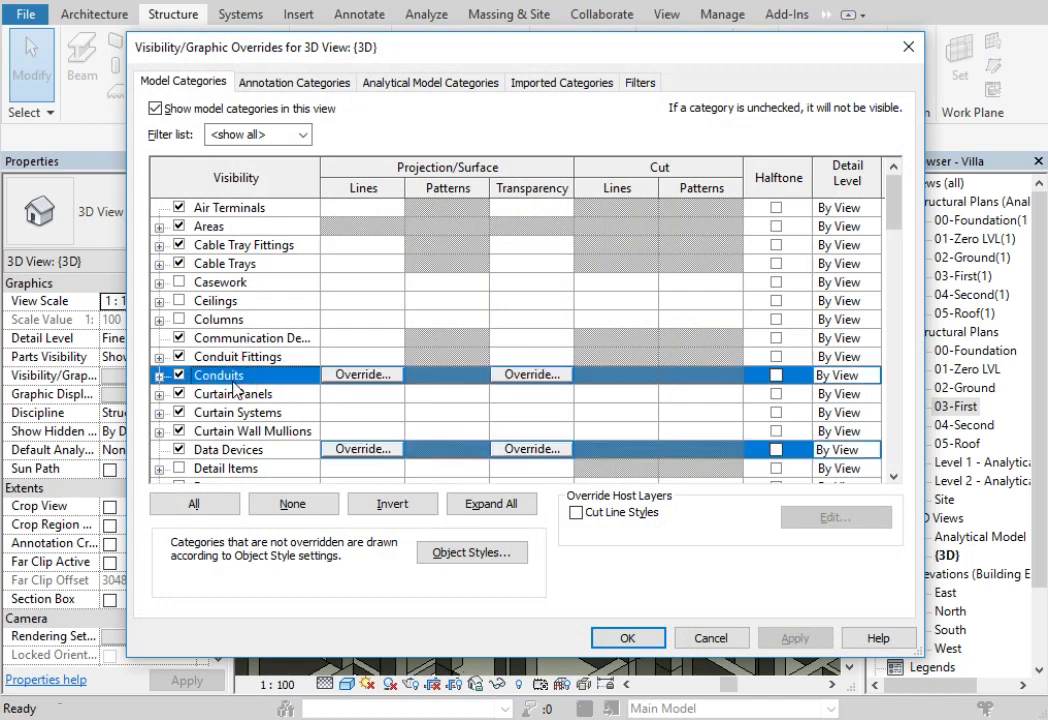
{"action": "key", "text": "Page_Down"}
{"action": "scroll", "coordinate": [234, 408], "scroll_direction": "down", "scroll_amount": 1}
{"action": "scroll", "coordinate": [233, 418], "scroll_direction": "down", "scroll_amount": 1}
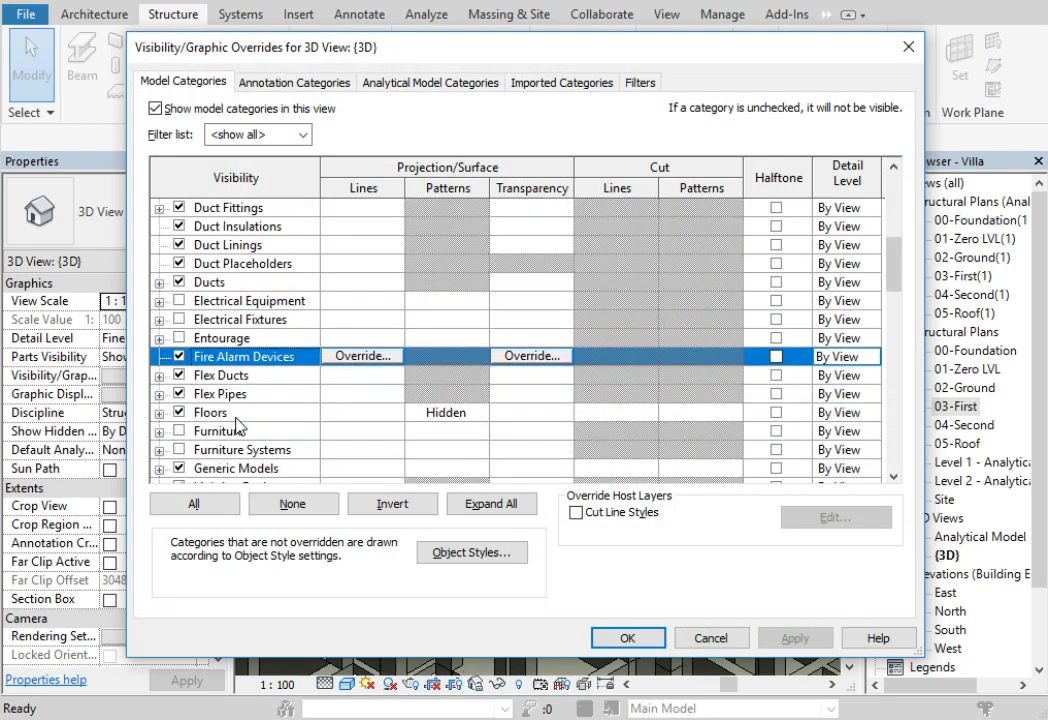
{"action": "left_click", "coordinate": [500, 416]}
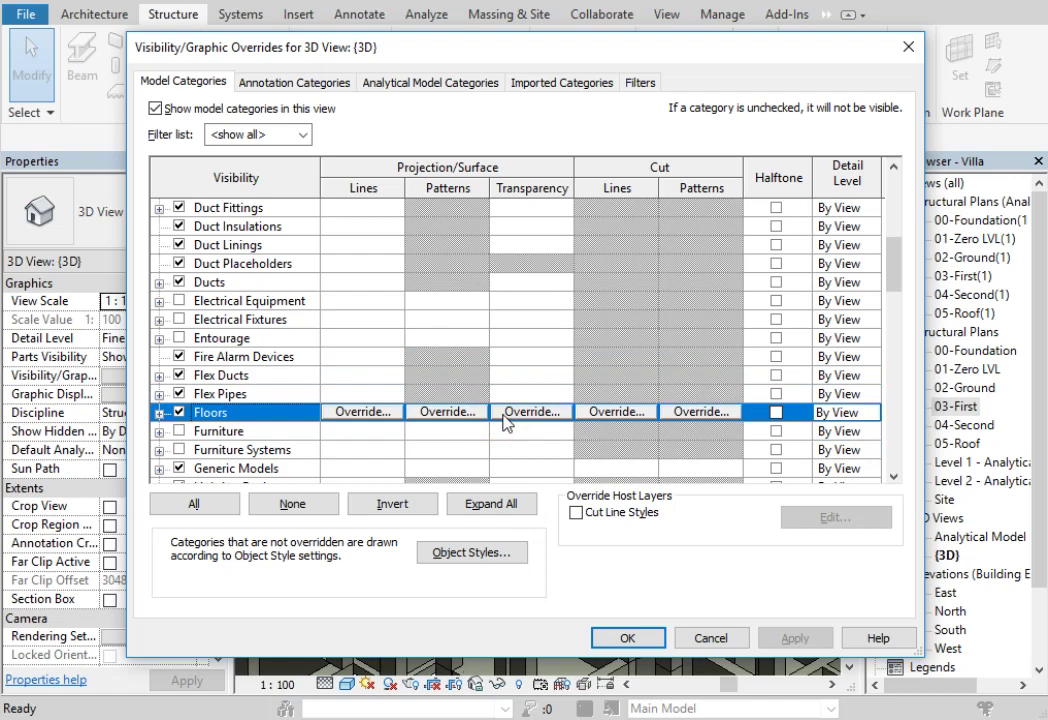
{"action": "left_click", "coordinate": [505, 412]}
{"action": "left_click_drag", "start_coordinate": [581, 355], "coordinate": [598, 355]}
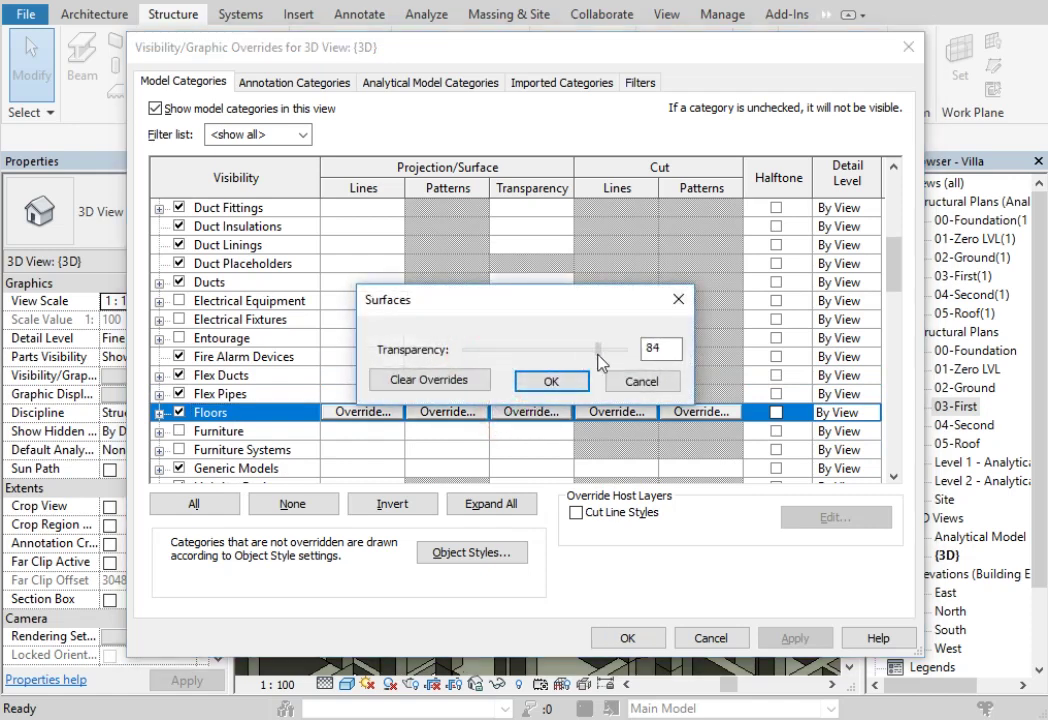
{"action": "left_click", "coordinate": [553, 381]}
{"action": "left_click", "coordinate": [627, 637]}
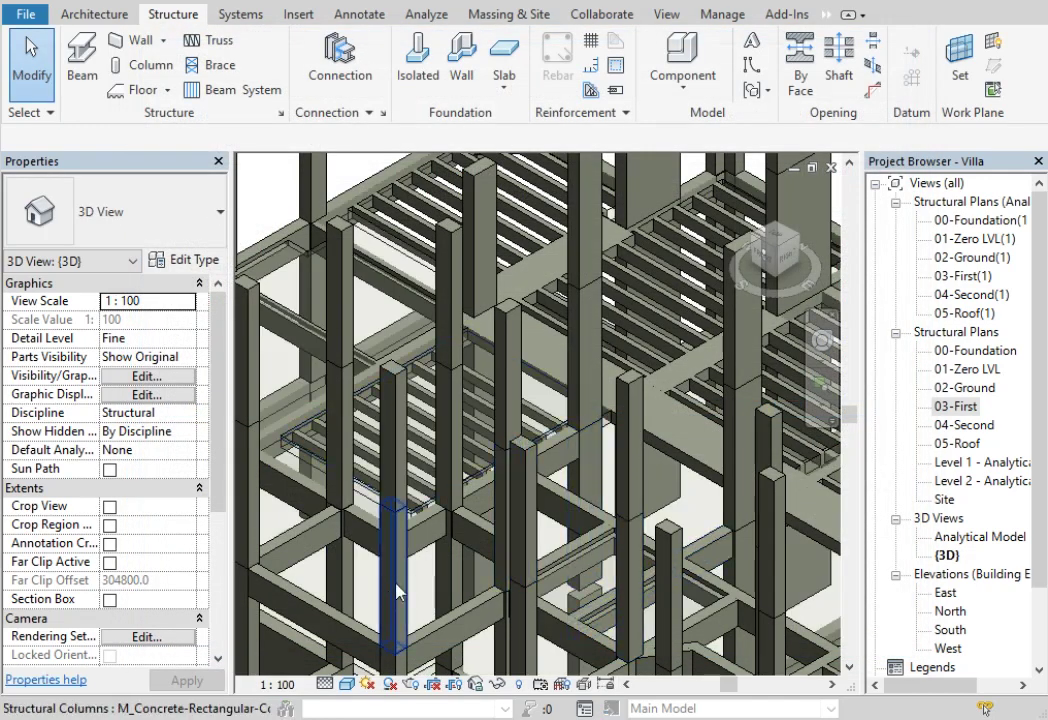
{"action": "scroll", "coordinate": [492, 388], "scroll_direction": "up", "scroll_amount": 3}
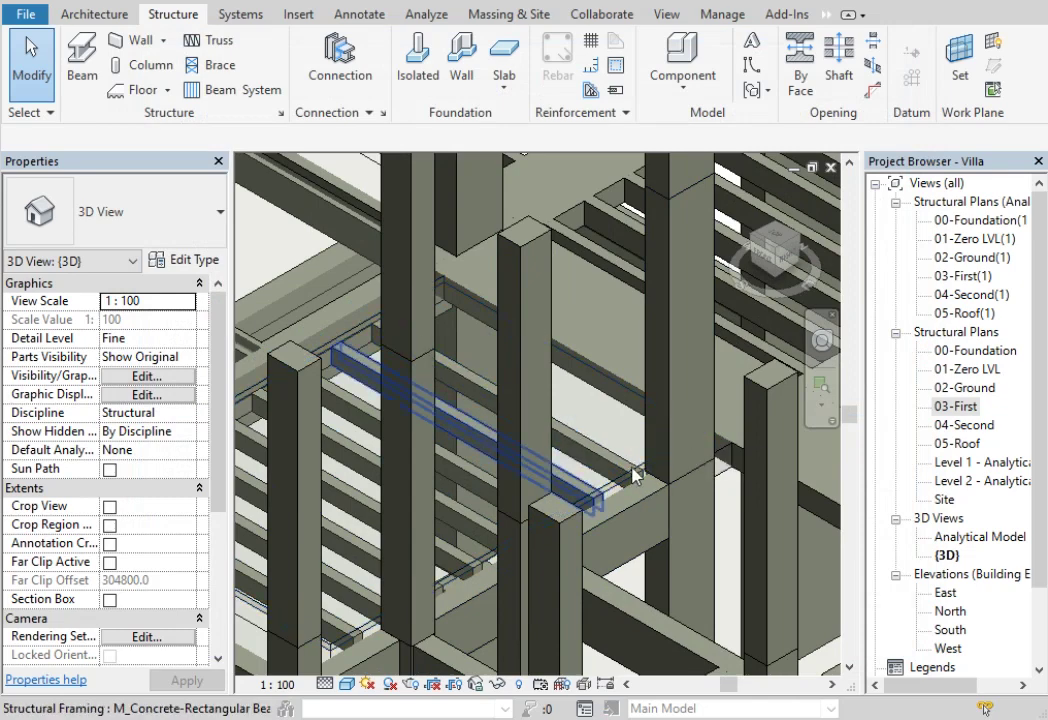
{"action": "scroll", "coordinate": [632, 438], "scroll_direction": "up", "scroll_amount": 3}
{"action": "mouse_move", "coordinate": [393, 358]}
{"action": "middle_mouse_down"}
{"action": "mouse_move", "coordinate": [639, 428]}
{"action": "mouse_move", "coordinate": [463, 357]}
{"action": "middle_mouse_up"}
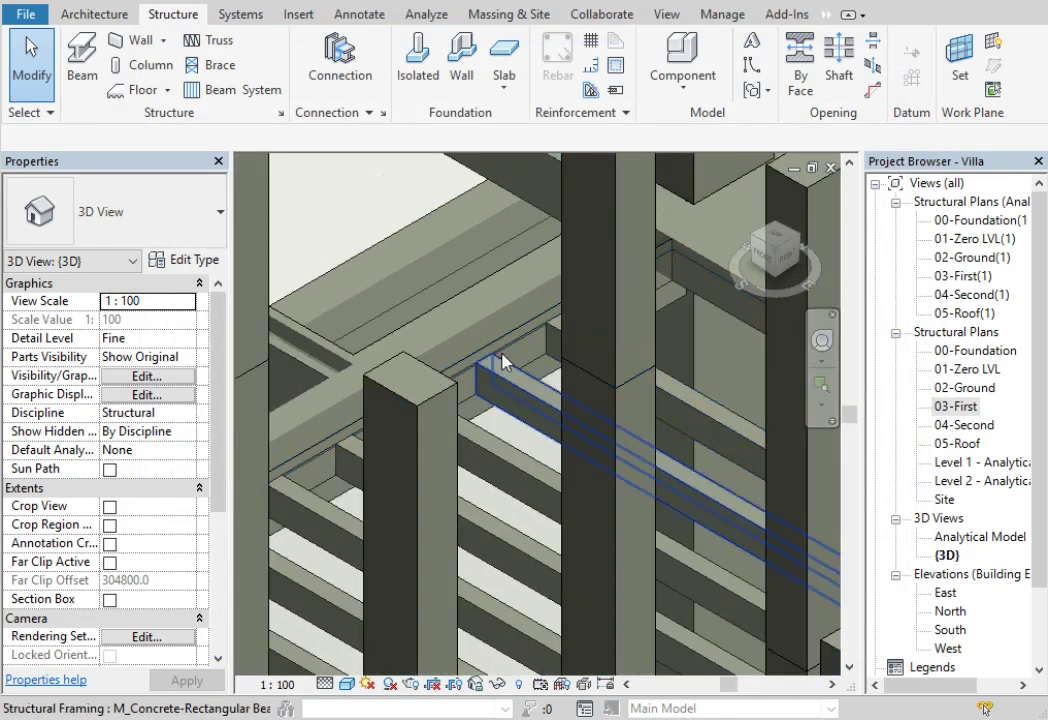
{"action": "scroll", "coordinate": [463, 357], "scroll_direction": "up", "scroll_amount": 3}
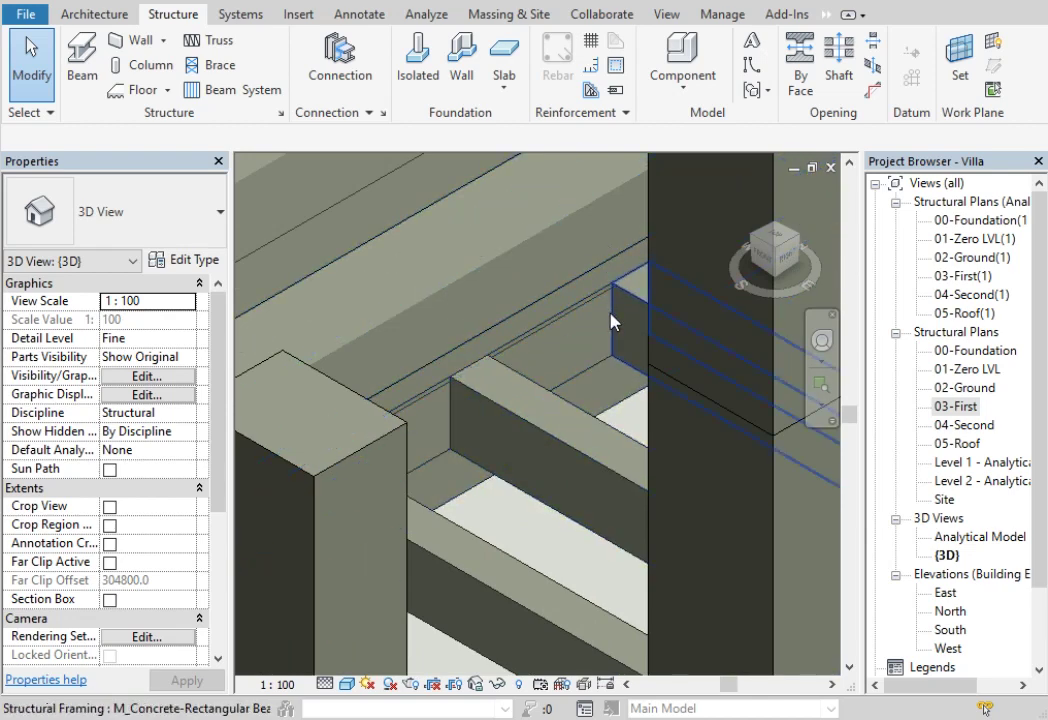
{"action": "scroll", "coordinate": [414, 339], "scroll_direction": "down", "scroll_amount": 1}
{"action": "scroll", "coordinate": [414, 339], "scroll_direction": "down", "scroll_amount": 2}
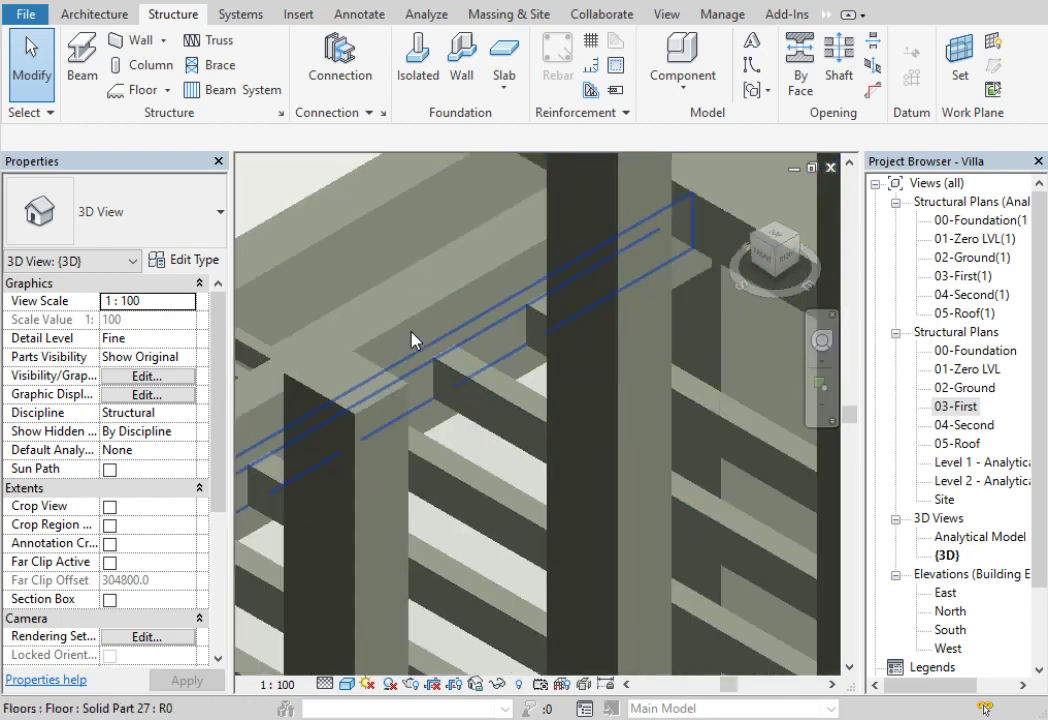
{"action": "scroll", "coordinate": [414, 339], "scroll_direction": "down", "scroll_amount": 2}
{"action": "scroll", "coordinate": [414, 339], "scroll_direction": "down", "scroll_amount": 1}
{"action": "scroll", "coordinate": [414, 339], "scroll_direction": "down", "scroll_amount": 1}
{"action": "scroll", "coordinate": [414, 339], "scroll_direction": "down", "scroll_amount": 2}
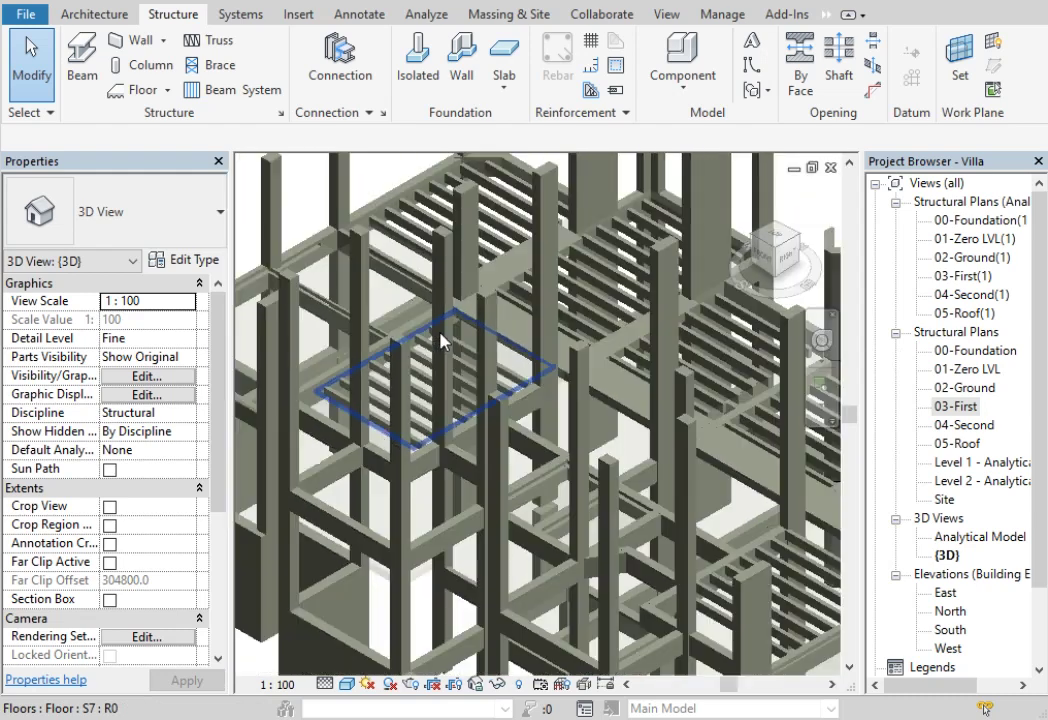
{"action": "scroll", "coordinate": [414, 339], "scroll_direction": "down", "scroll_amount": 2}
{"action": "middle_click_drag", "start_coordinate": [698, 230], "coordinate": [585, 238]}
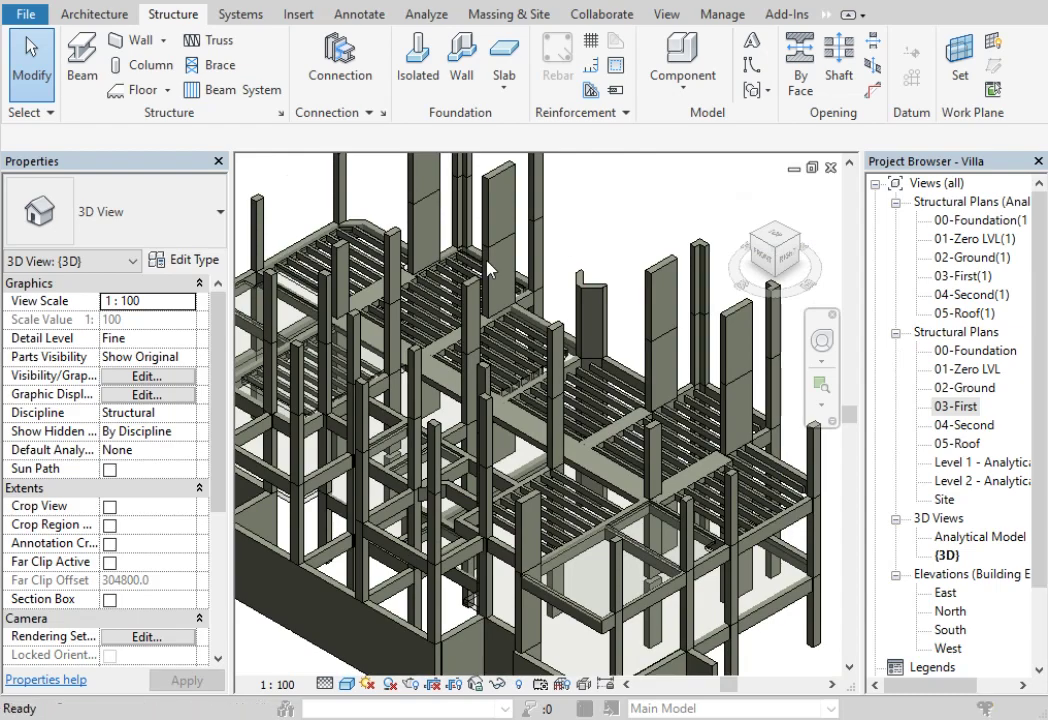
Lower the Floors surface transparency override from 84 to 41 via VG.
{"action": "key", "text": "v"}
{"action": "key", "text": "g"}
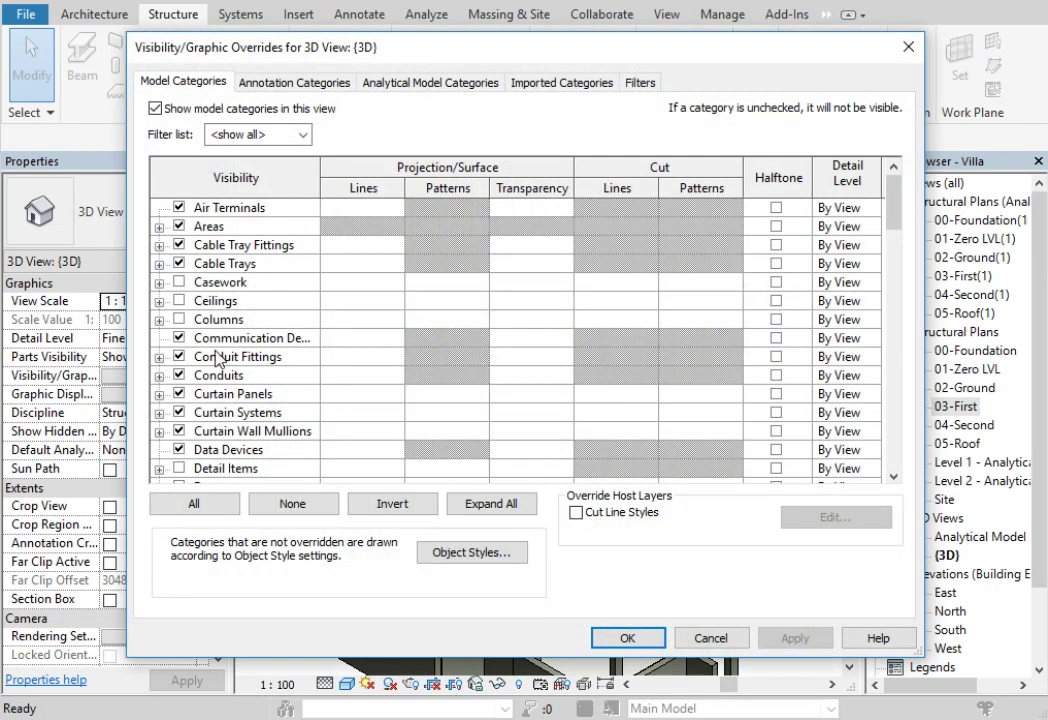
{"action": "left_click", "coordinate": [216, 358]}
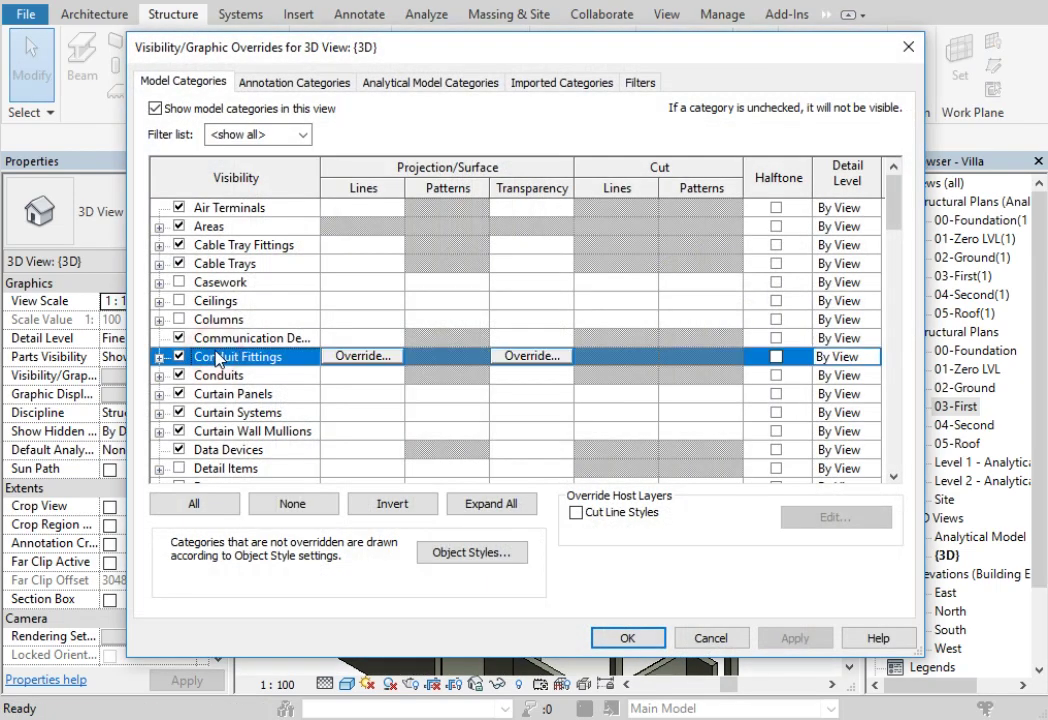
{"action": "scroll", "coordinate": [216, 358], "scroll_direction": "down", "scroll_amount": 4}
{"action": "left_click", "coordinate": [246, 450]}
{"action": "left_click", "coordinate": [515, 470]}
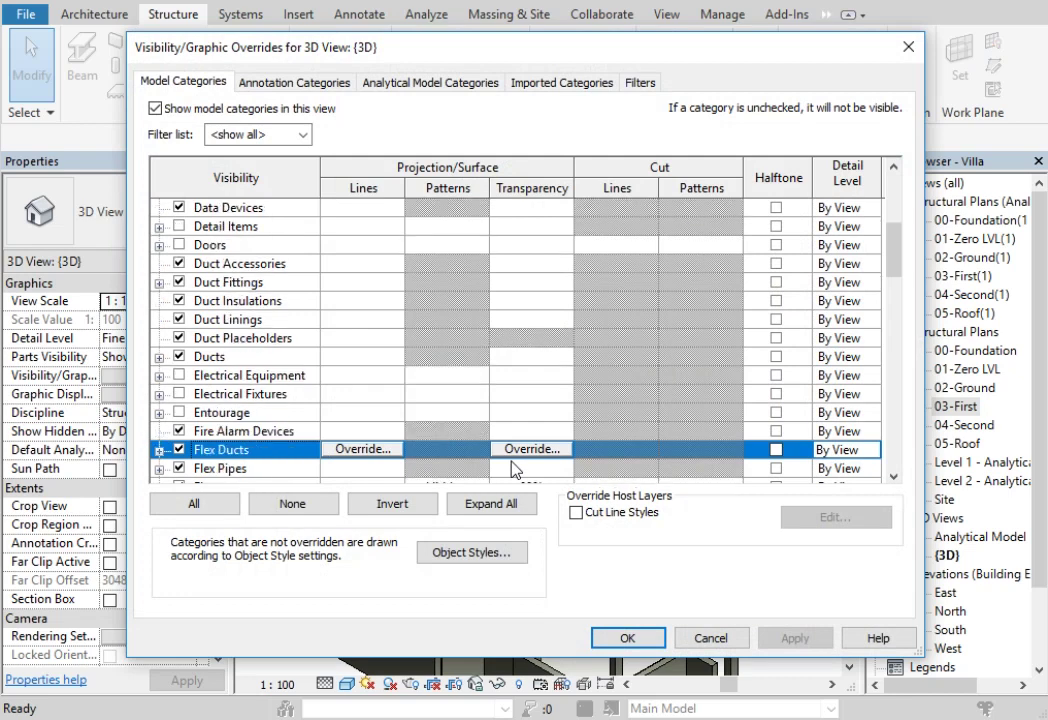
{"action": "scroll", "coordinate": [515, 470], "scroll_direction": "down", "scroll_amount": 1}
{"action": "left_click", "coordinate": [463, 448]}
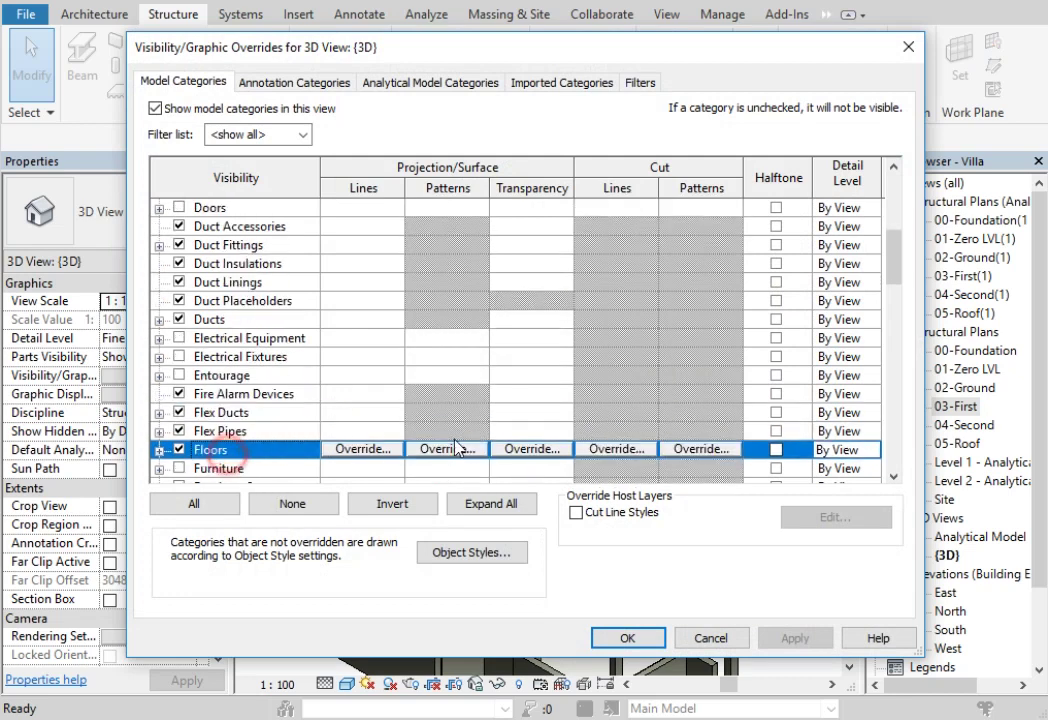
{"action": "left_click", "coordinate": [503, 448]}
{"action": "left_click_drag", "start_coordinate": [591, 350], "coordinate": [533, 350]}
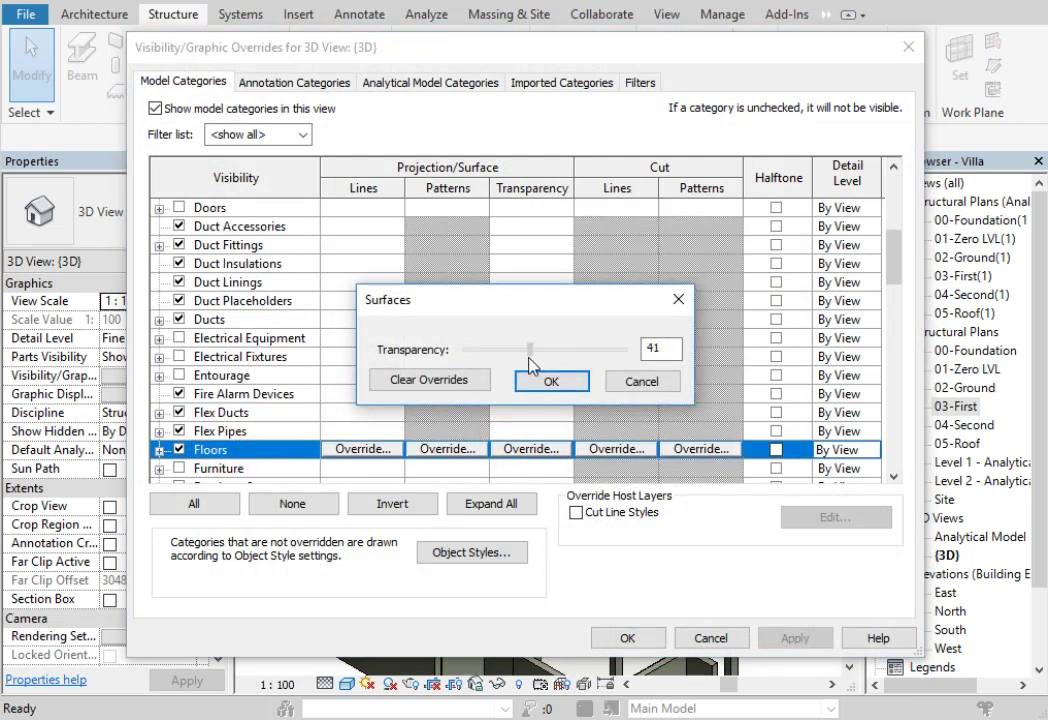
{"action": "left_click", "coordinate": [545, 381]}
{"action": "left_click", "coordinate": [594, 632]}
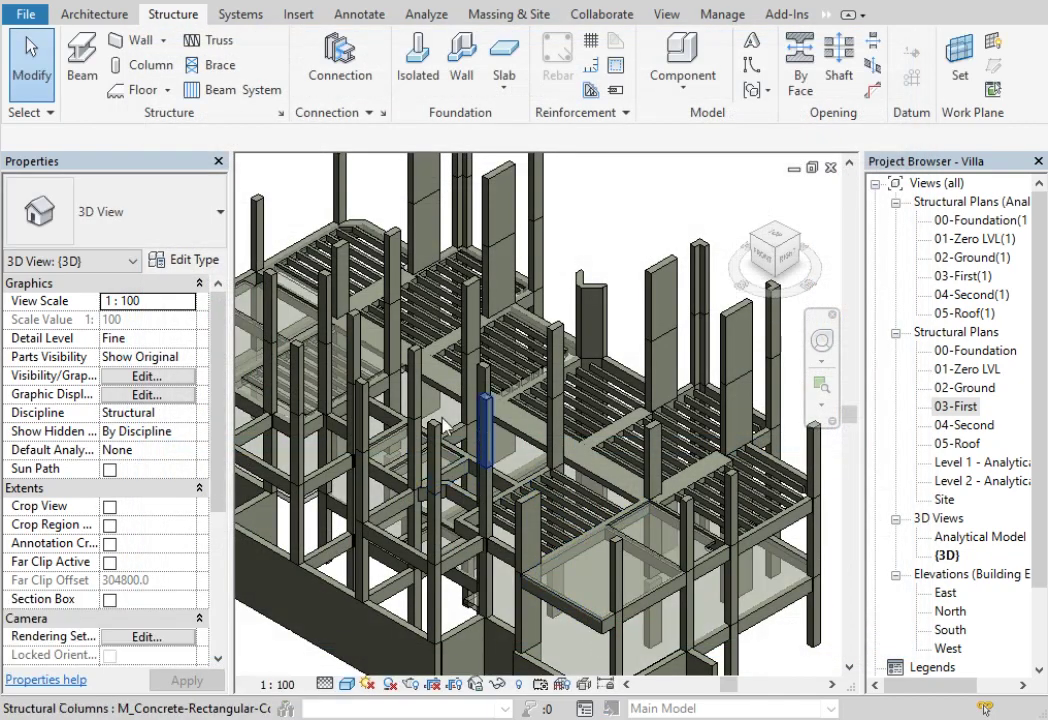
{"action": "scroll", "coordinate": [522, 198], "scroll_direction": "down", "scroll_amount": 3}
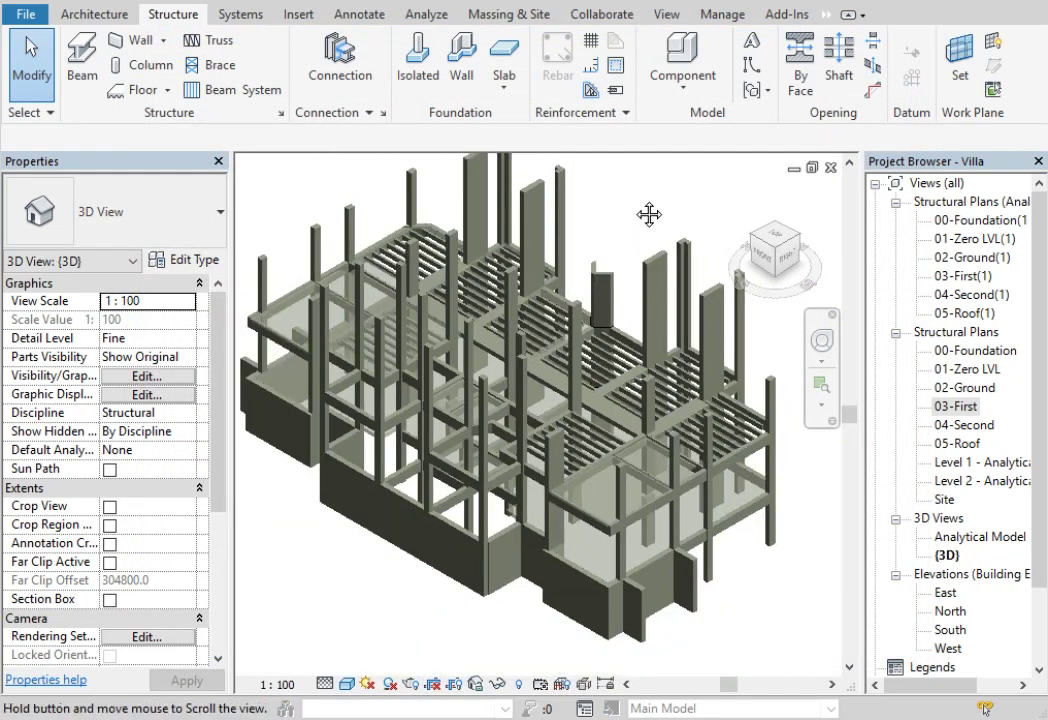
{"action": "middle_click_drag", "start_coordinate": [648, 215], "coordinate": [637, 220]}
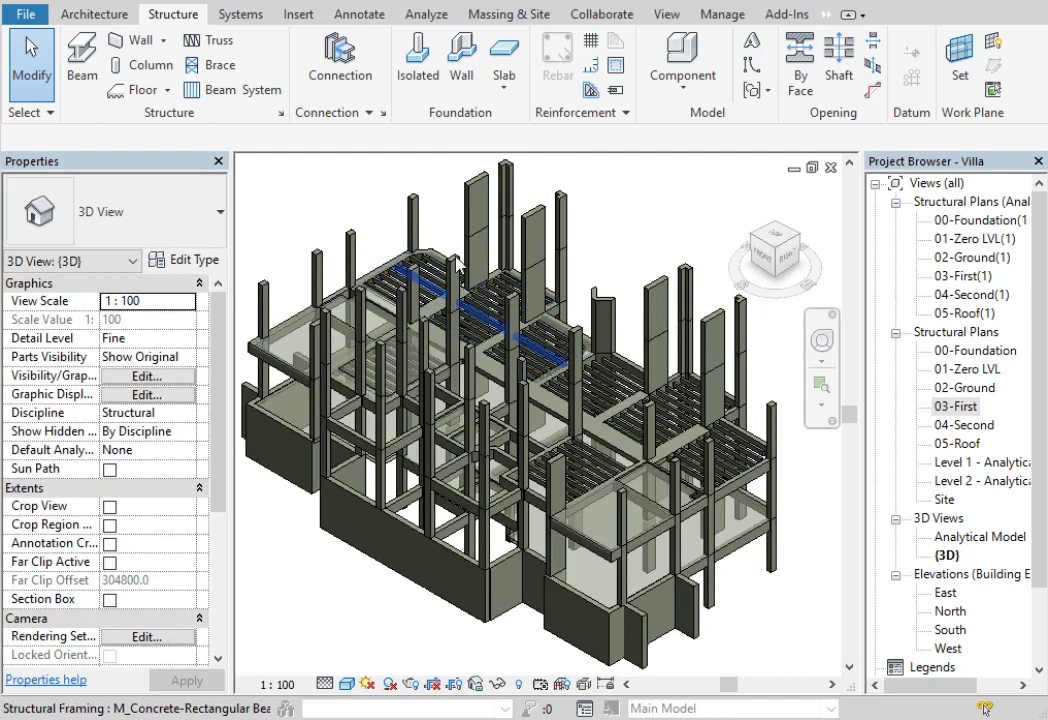